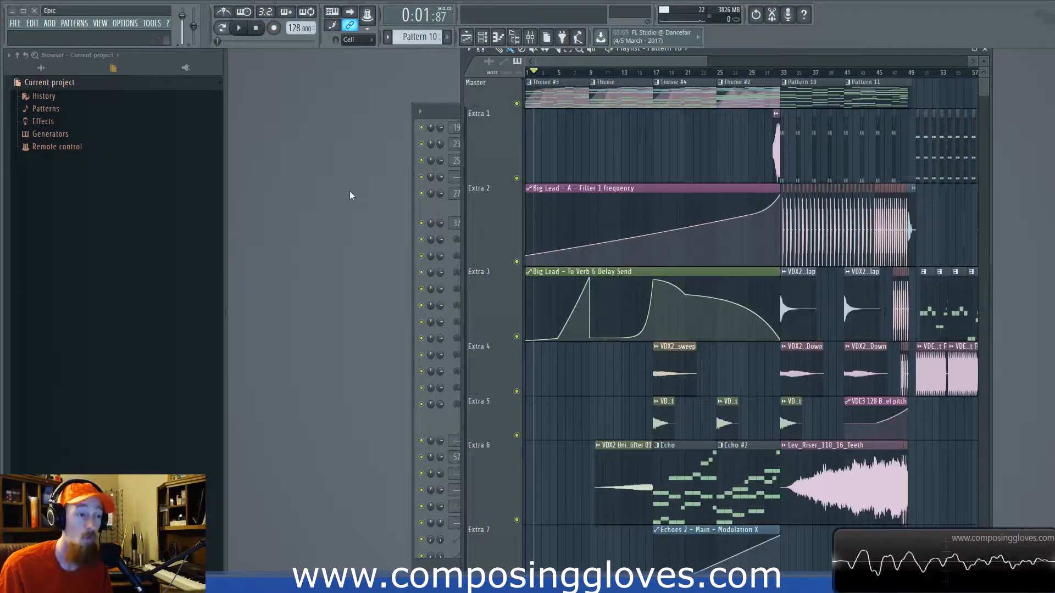
# Mark bars 33 to 49 in the playlist, select the four Theme clips on the Master track, and clear the selection.
pyautogui.press('F6')
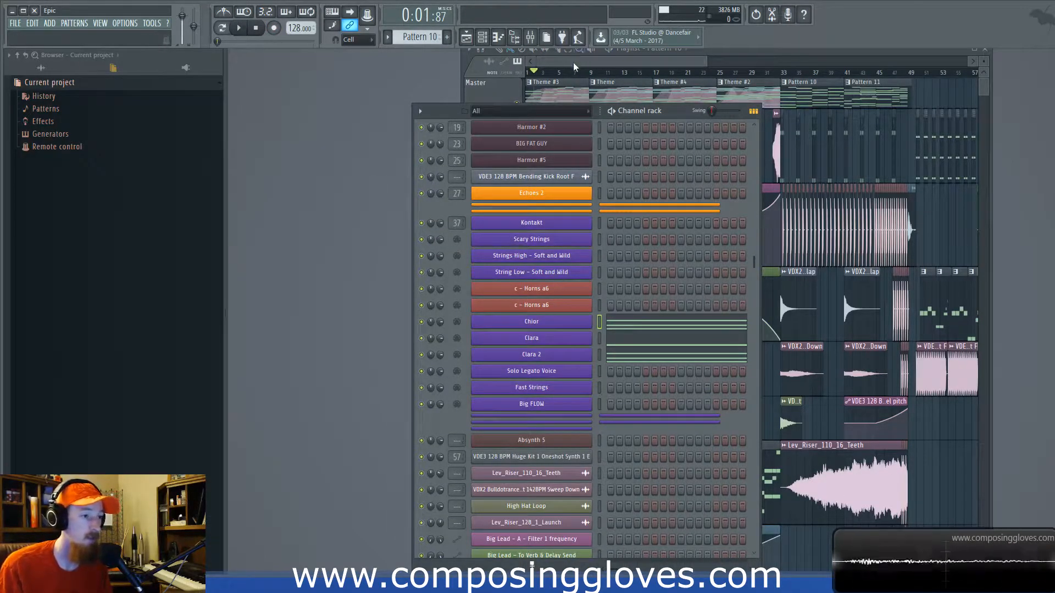
pyautogui.click(573, 63)
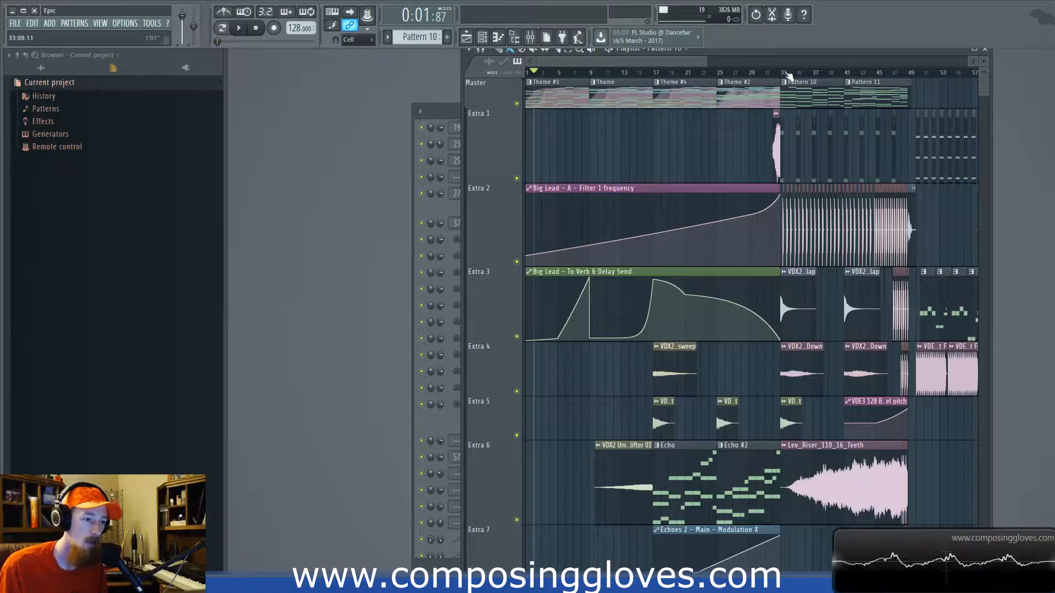
pyautogui.moveTo(772, 73); pyautogui.dragTo(910, 73)
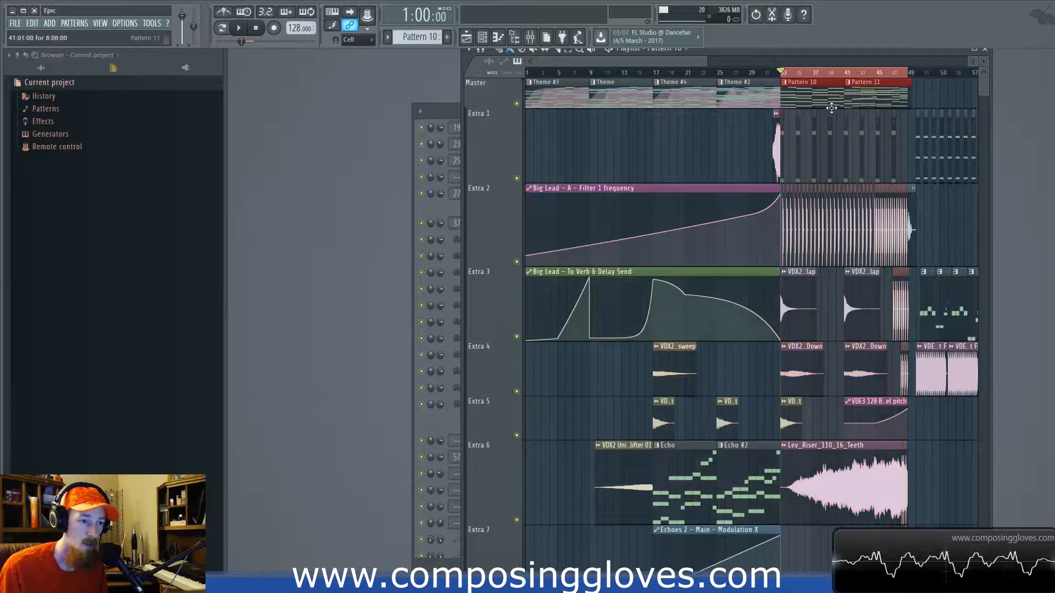
pyautogui.click(756, 89)
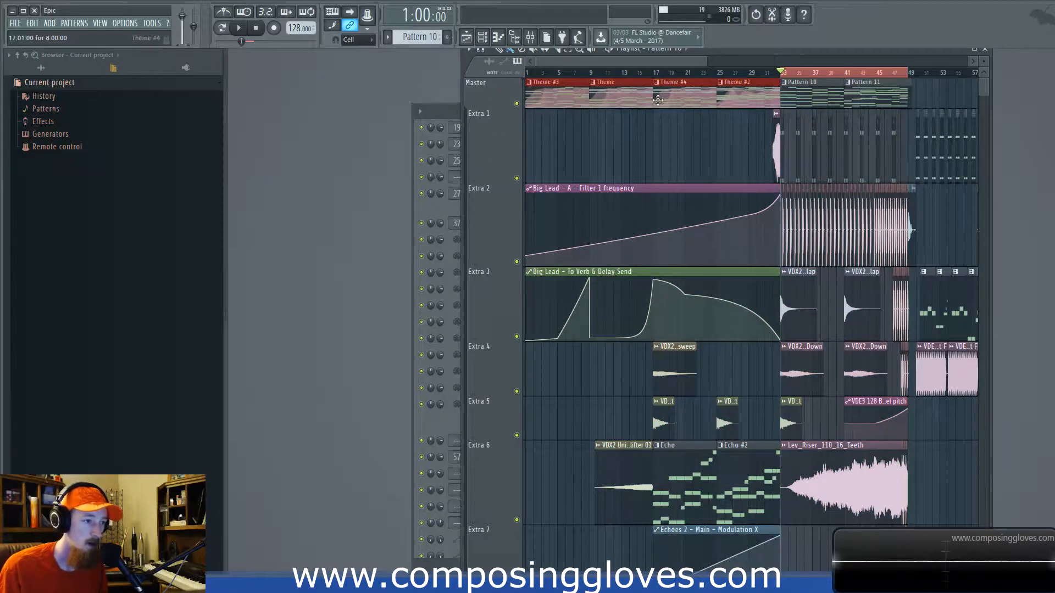
pyautogui.hotkey('ctrl', 'd')
# Play the song from the beginning and view the Scary Strings notes of the Theme #3 clip in the piano roll.
pyautogui.click(620, 73)
pyautogui.press('Home')
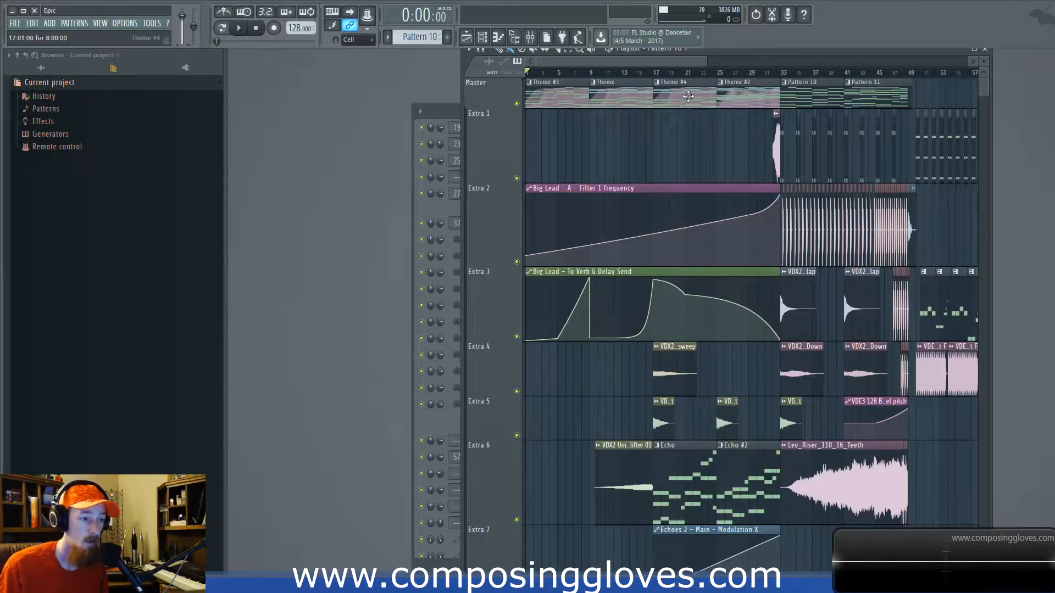
pyautogui.press('space')
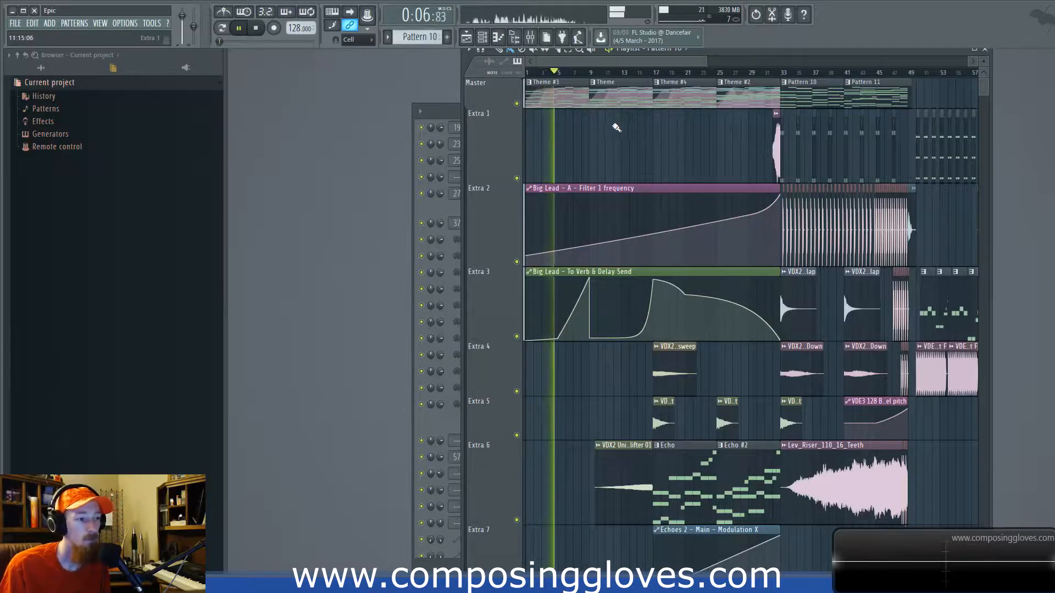
pyautogui.doubleClick(555, 93)
pyautogui.rightClick(484, 249)
pyautogui.rightClick(484, 249)
pyautogui.moveTo(495, 253); pyautogui.dragTo(734, 236)
pyautogui.scroll(-1, 584, 207)
pyautogui.scroll(-1, 584, 202)
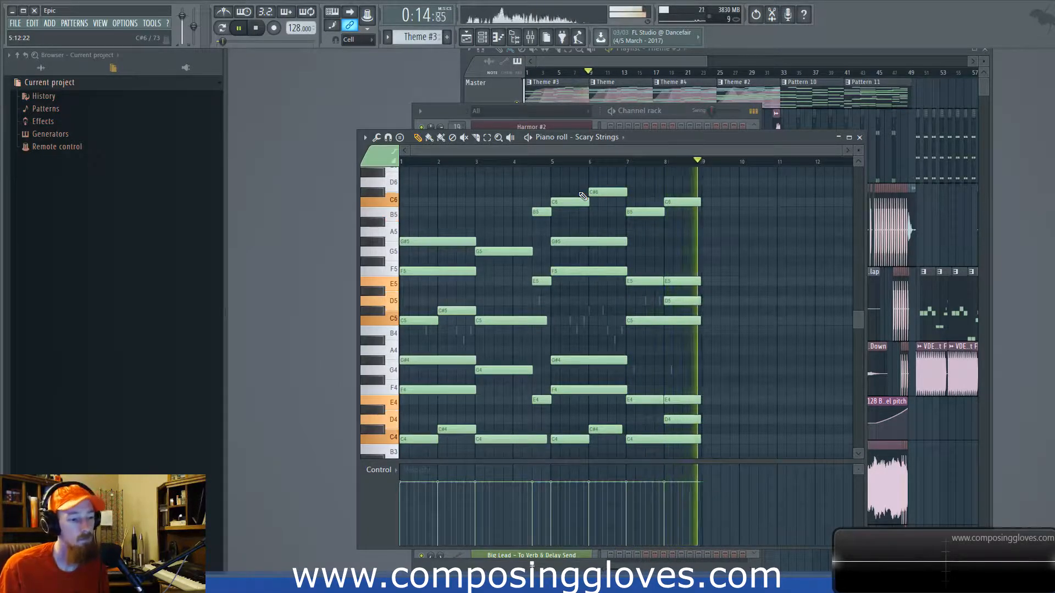
# Return to the playlist and view the Scary Strings notes of the Theme clip at bar 9 in the piano roll.
pyautogui.click(638, 57)
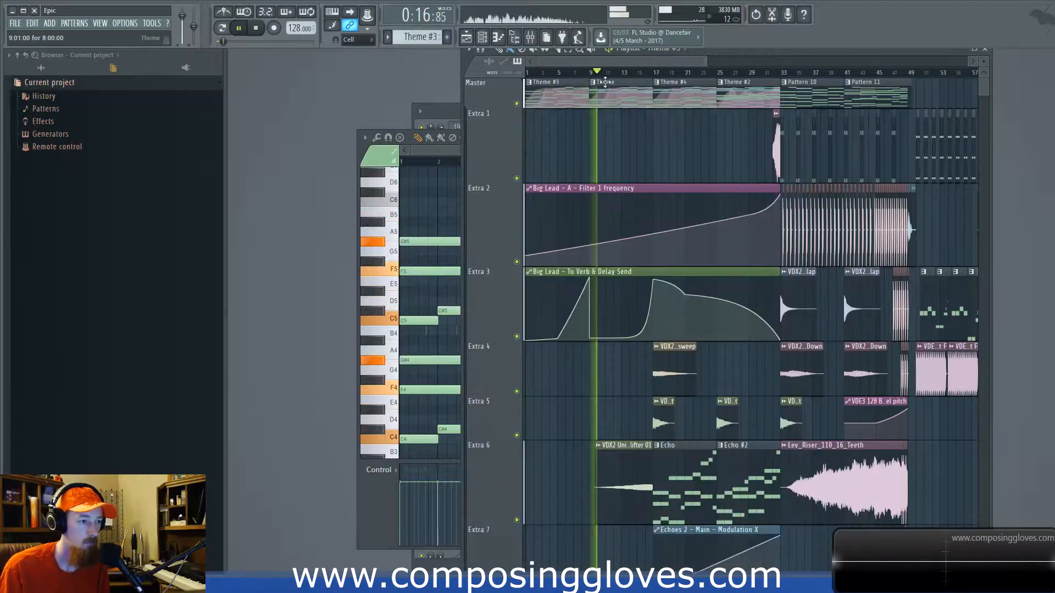
pyautogui.doubleClick(612, 88)
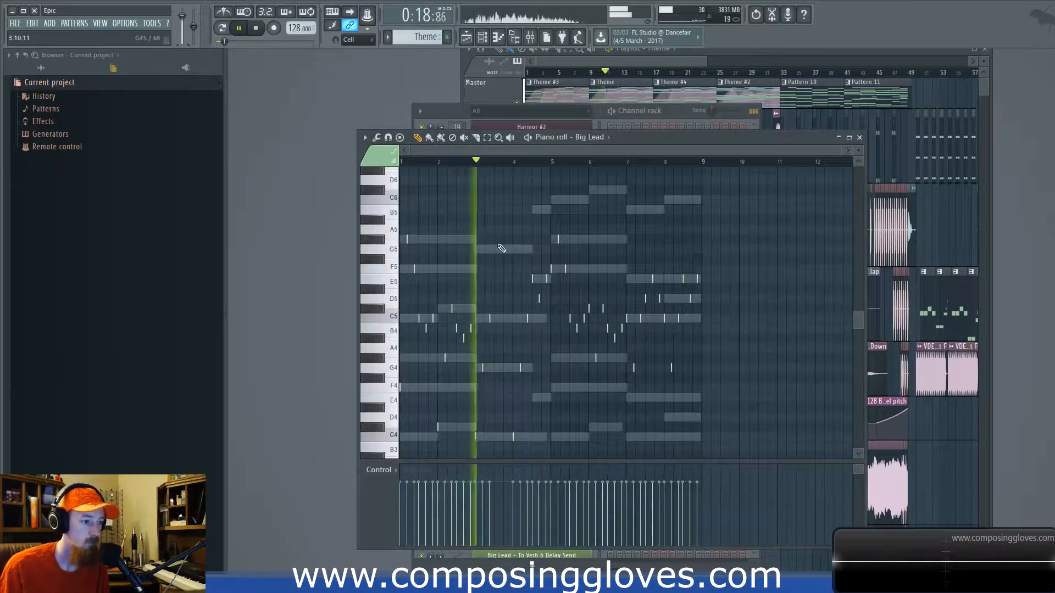
pyautogui.doubleClick(461, 270)
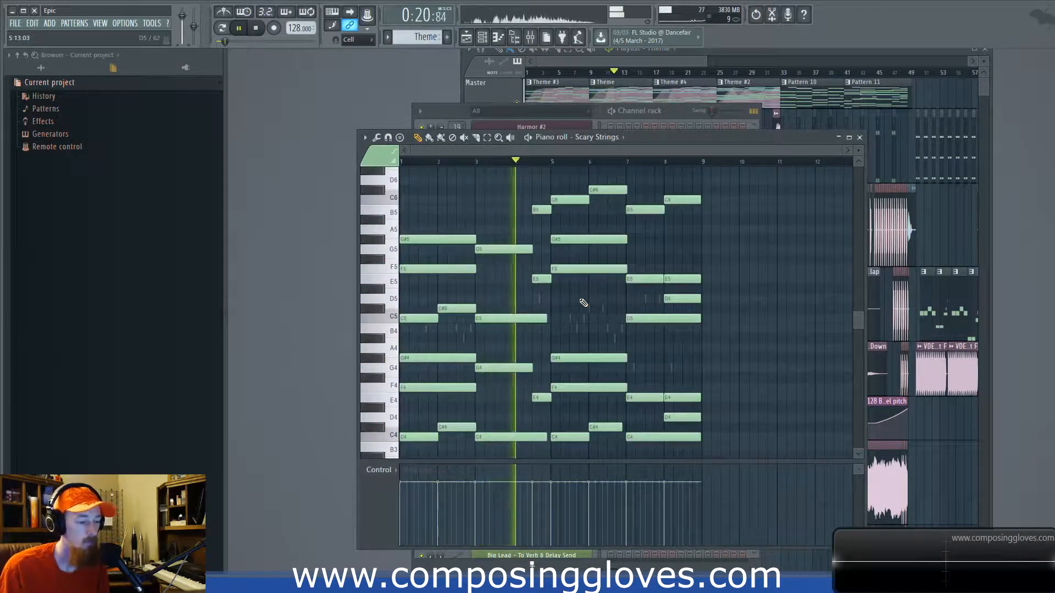
# Open the first Echo clip on the Extra 6 track and view its Echoes 2 notes from bar 1.
pyautogui.click(671, 60)
pyautogui.scroll(2, 655, 412)
pyautogui.scroll(2, 657, 412)
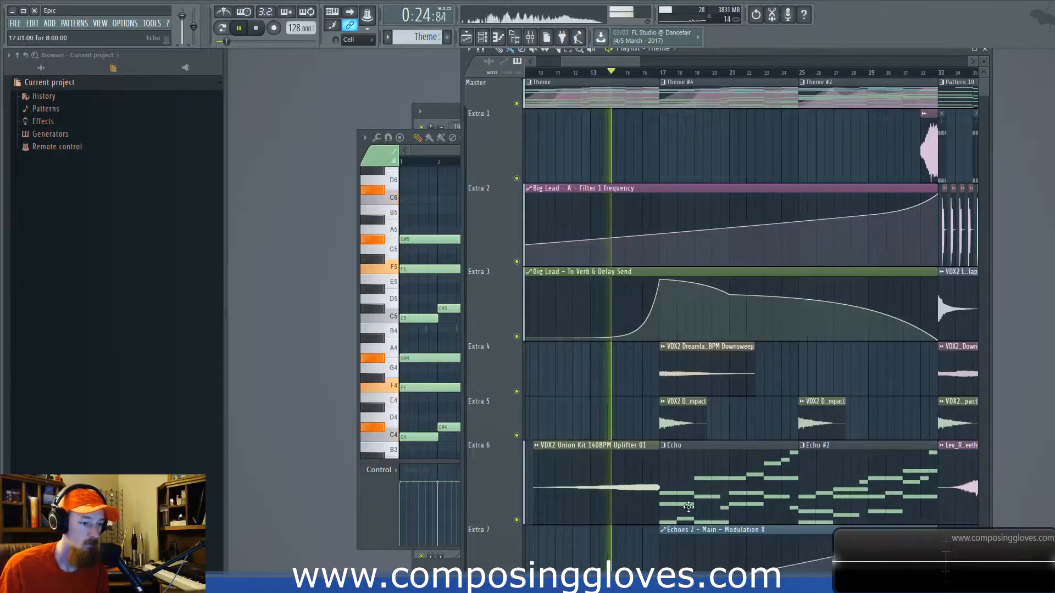
pyautogui.doubleClick(706, 483)
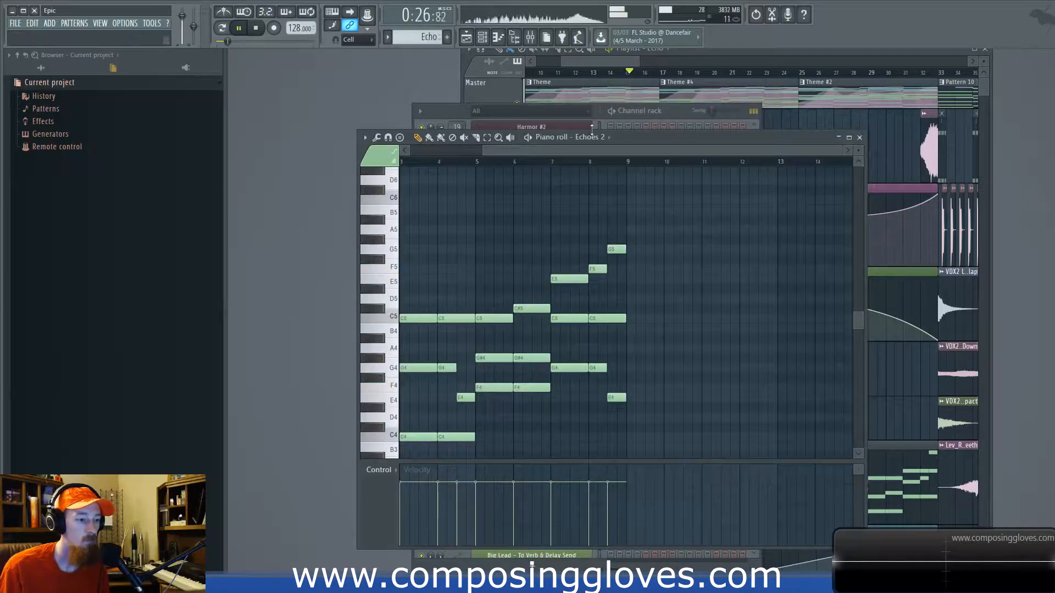
pyautogui.hscroll(-2, 586, 151)
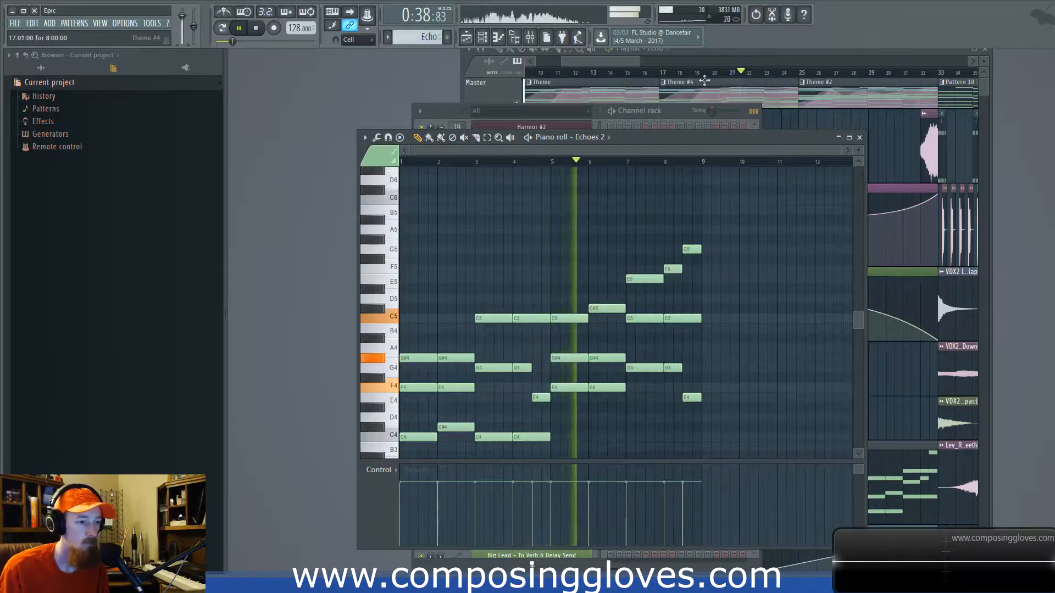
# Follow the Theme #2 clip in the piano roll, viewing its Scary Strings notes and its c - Horns a6 notes.
pyautogui.moveTo(615, 58); pyautogui.dragTo(649, 62)
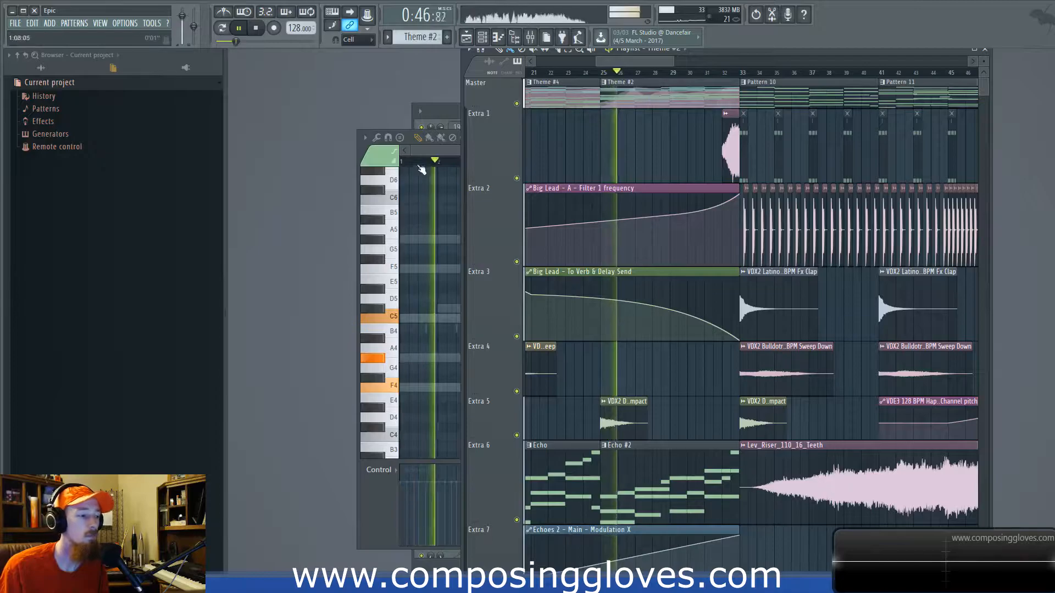
pyautogui.click(449, 222)
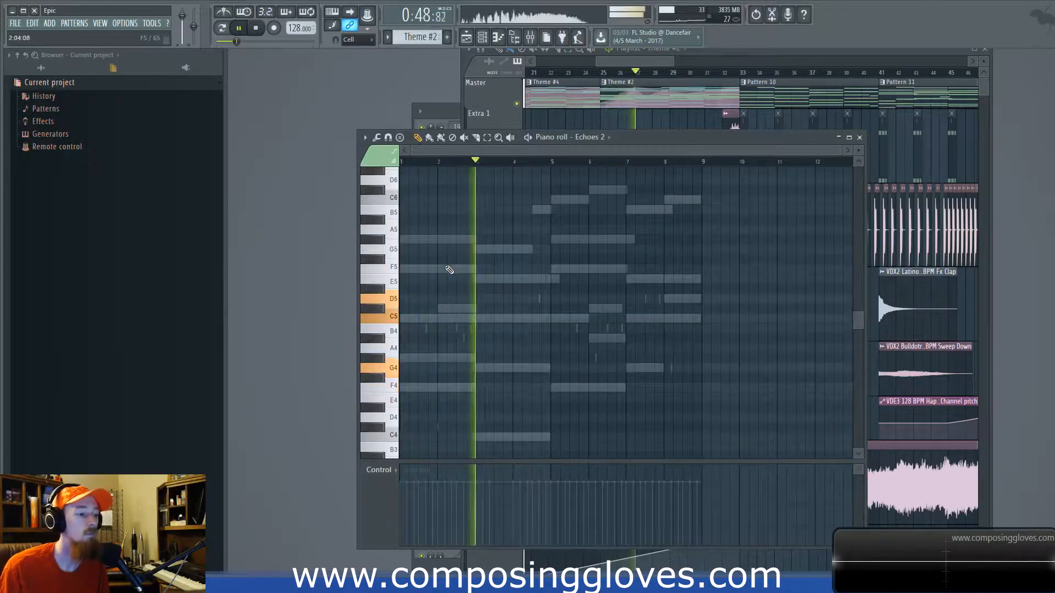
pyautogui.doubleClick(479, 318)
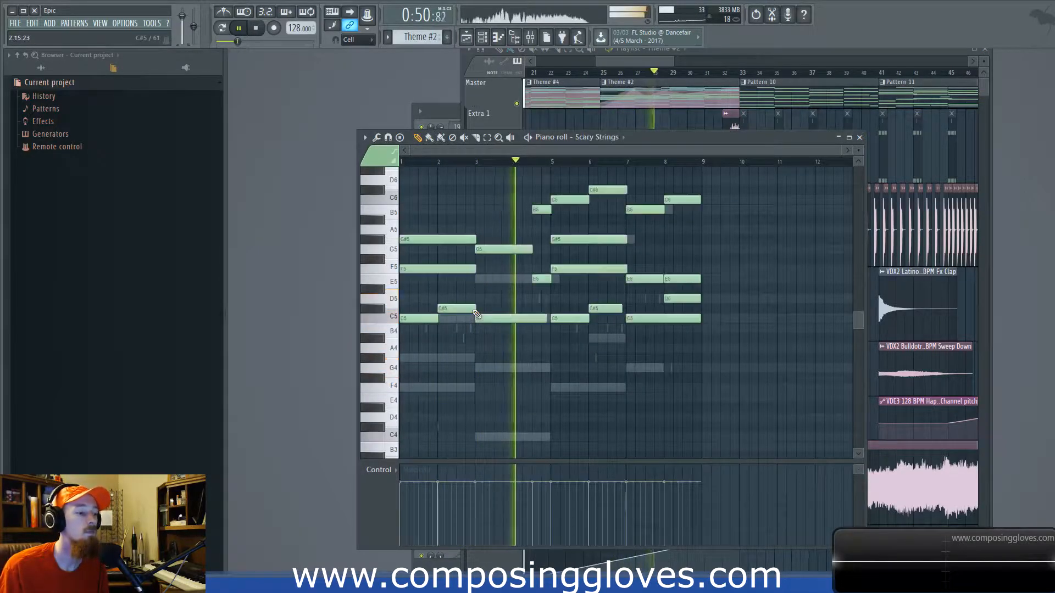
pyautogui.doubleClick(511, 279)
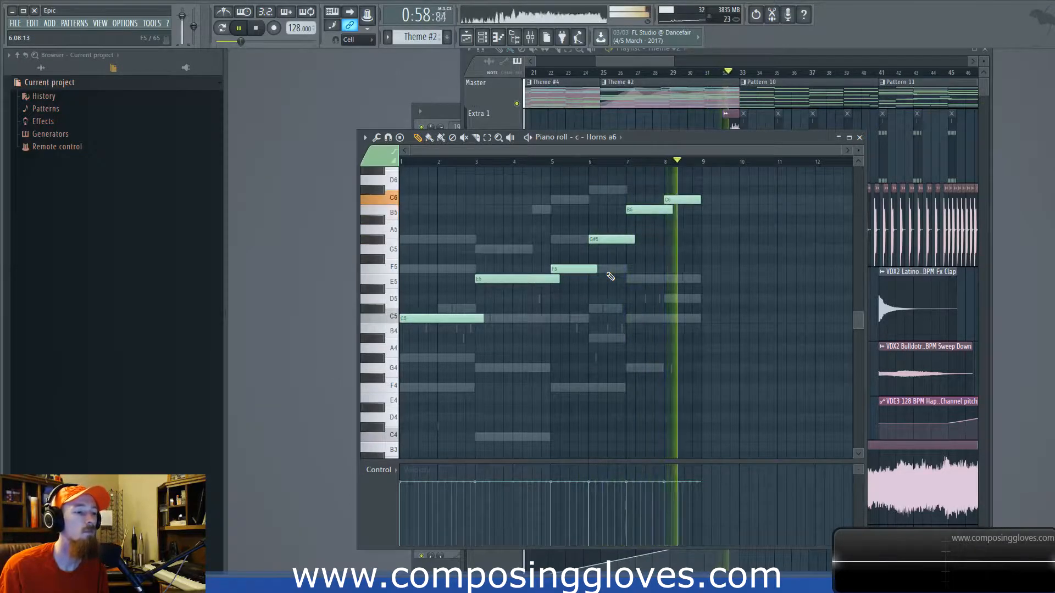
# View the Chior notes of the Pattern 10 clip and the Pattern 11 clip in the piano roll during playback.
pyautogui.moveTo(637, 58); pyautogui.dragTo(664, 60)
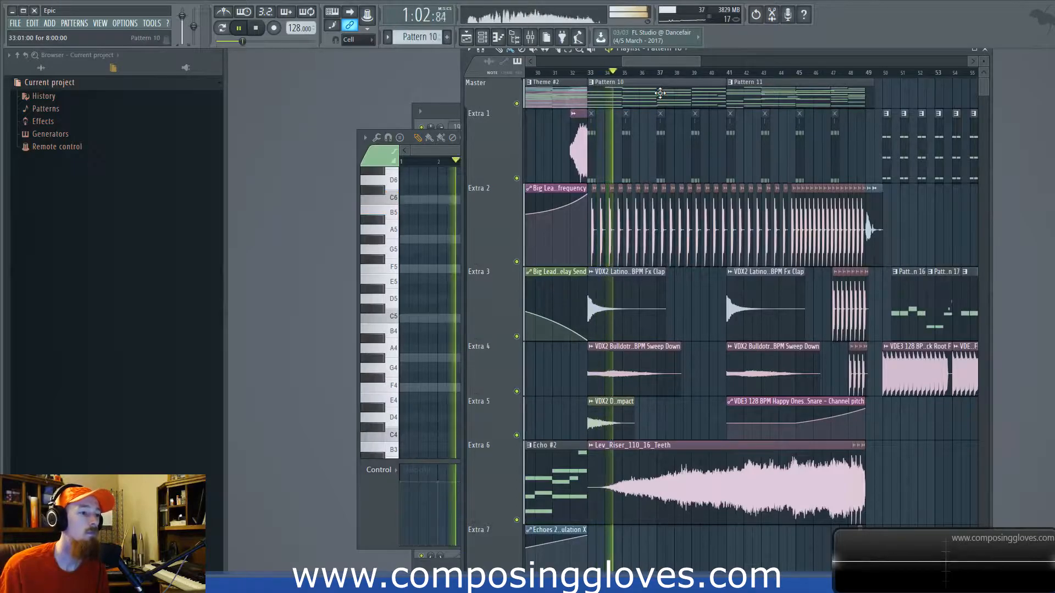
pyautogui.doubleClick(659, 94)
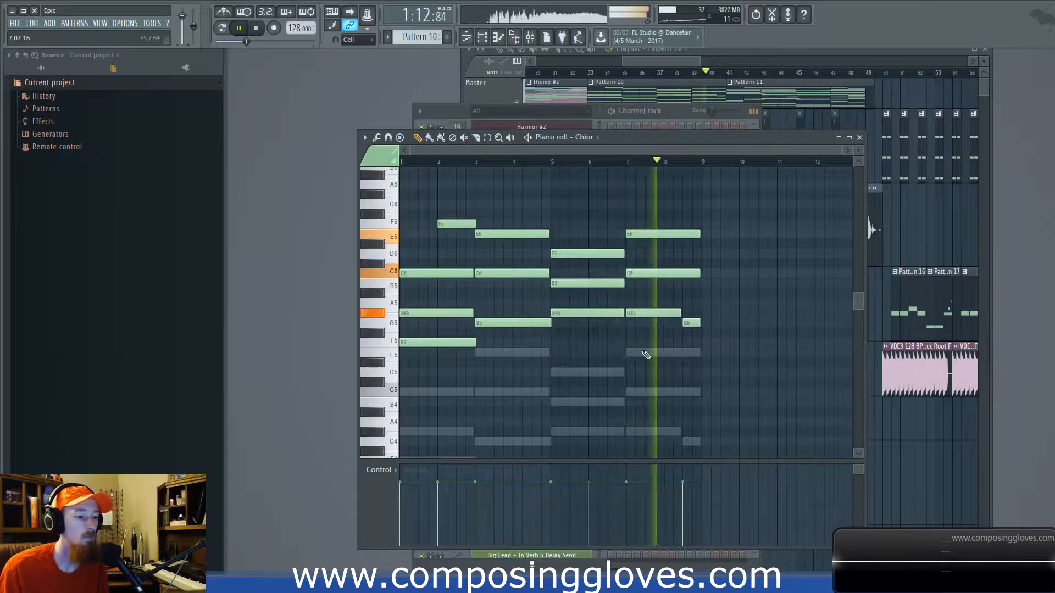
pyautogui.moveTo(677, 62); pyautogui.dragTo(708, 62)
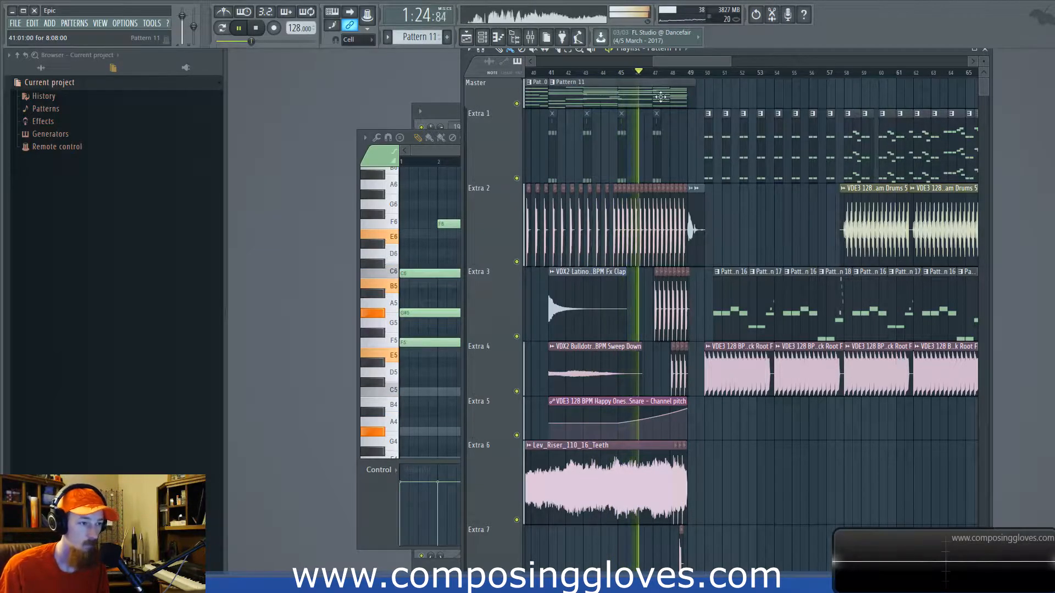
pyautogui.doubleClick(691, 99)
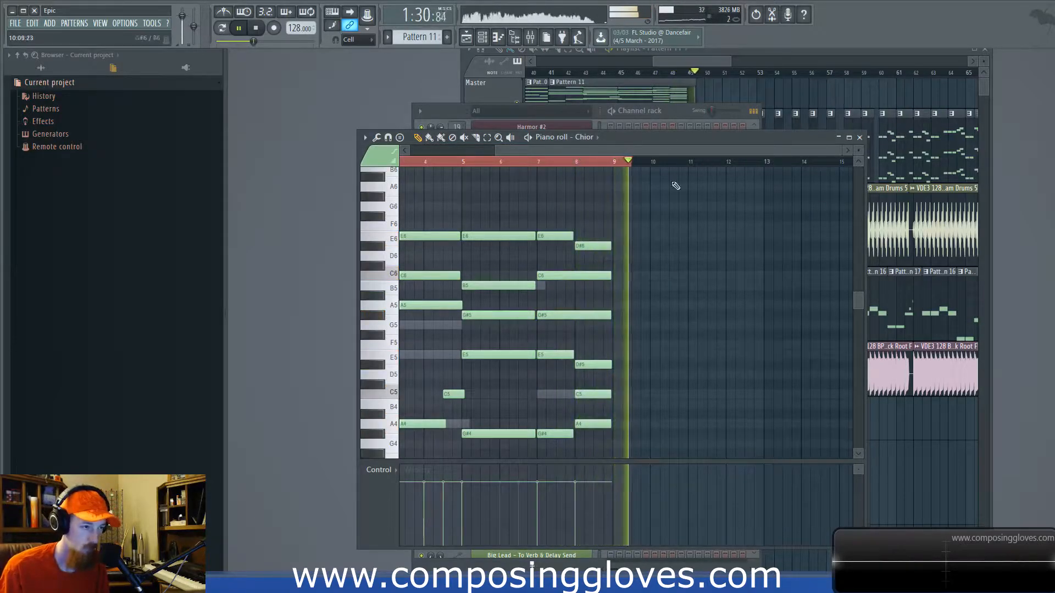
# Go back to the playlist, stop playback and return to the start of the song.
pyautogui.moveTo(709, 62); pyautogui.dragTo(715, 61)
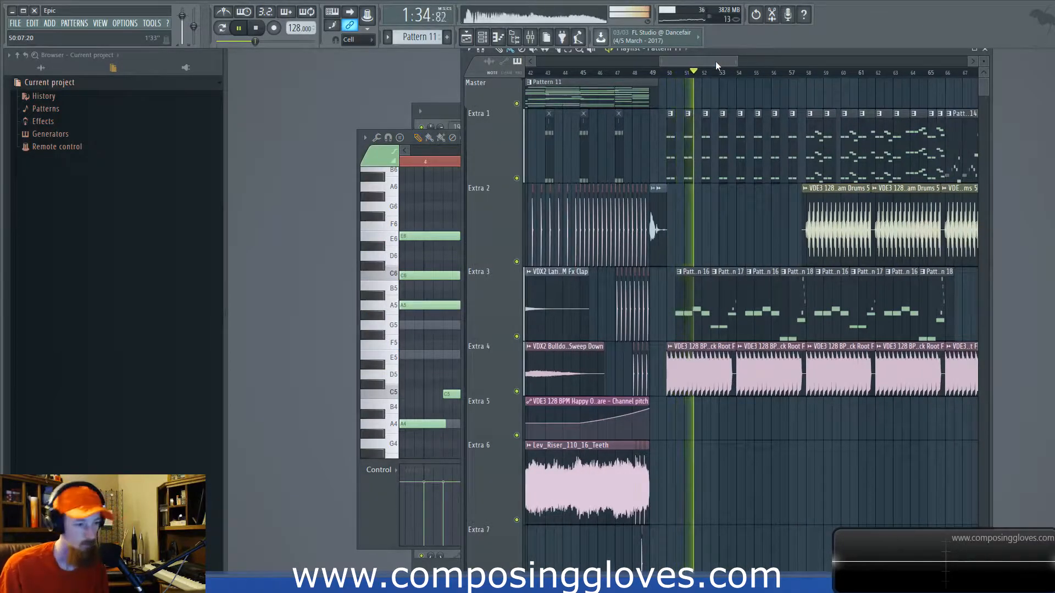
pyautogui.press('space')
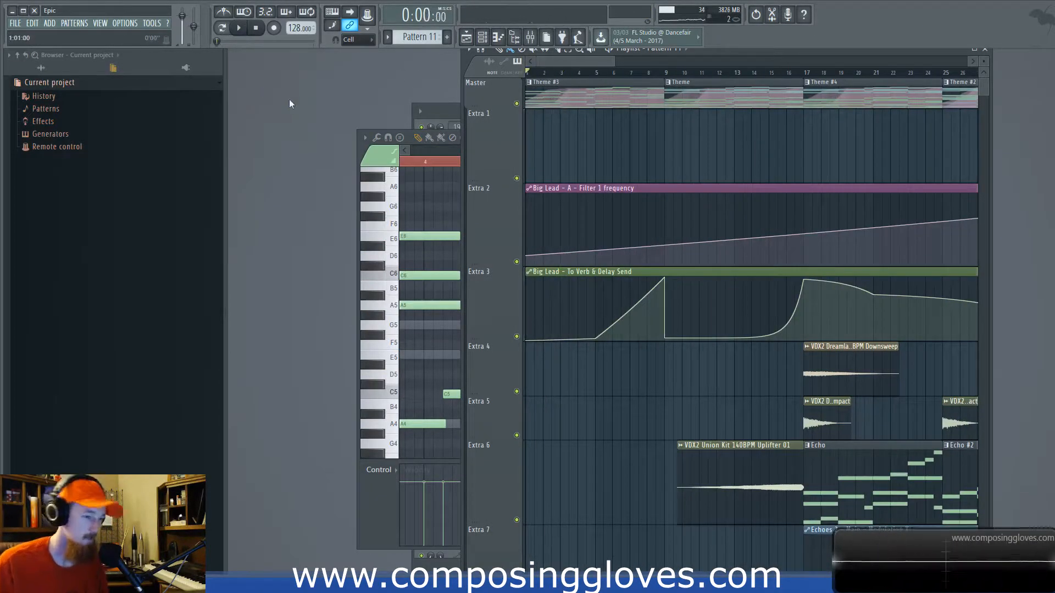
pyautogui.scroll(-3, 681, 177)
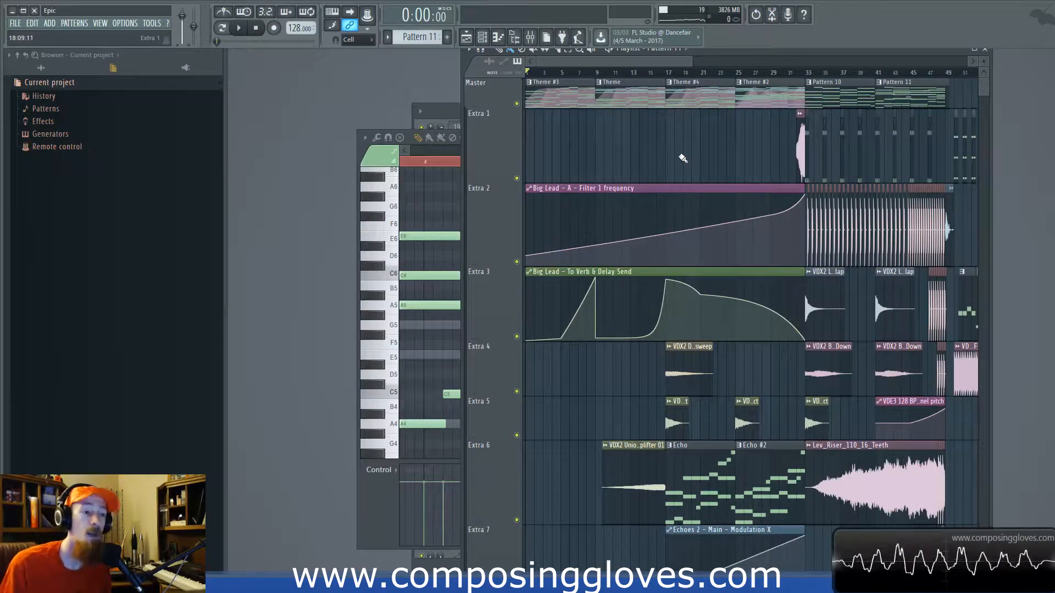
pyautogui.moveTo(567, 96); pyautogui.dragTo(912, 98)
pyautogui.moveTo(547, 85); pyautogui.dragTo(787, 481)
pyautogui.click(775, 373)
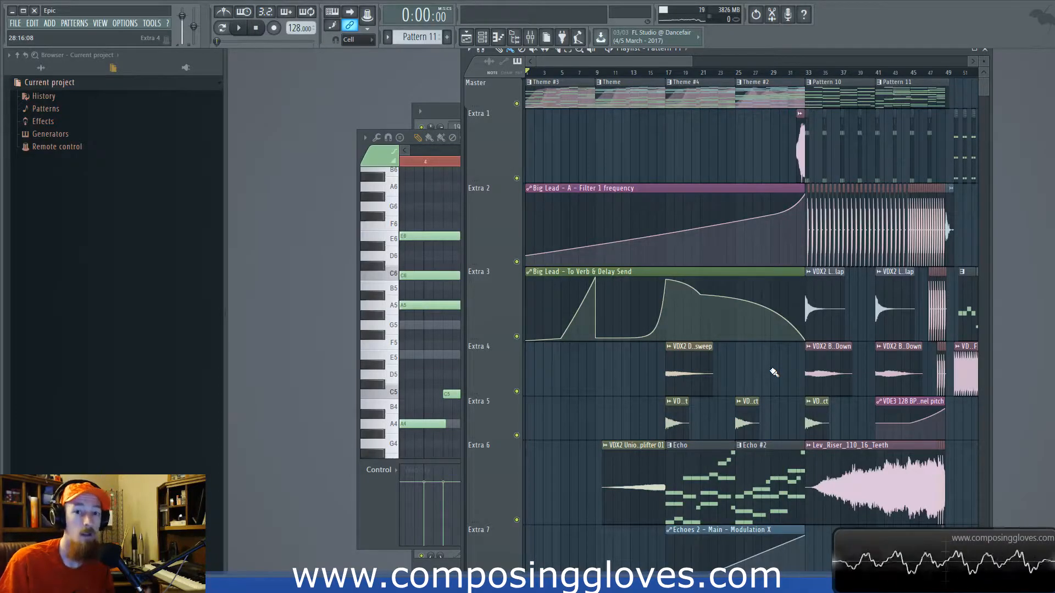
# Select the Theme #2 clip, listen to the song from bar 25, and stop with the playback position reset to bar 25.
pyautogui.keyDown('ctrl'); pyautogui.click(766, 88); pyautogui.keyUp('ctrl')
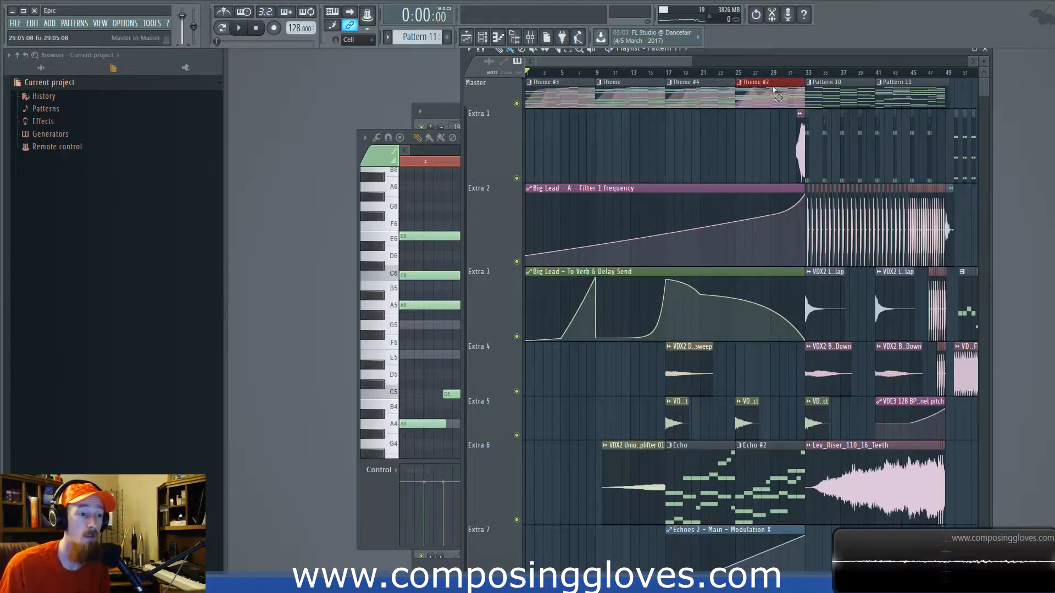
pyautogui.click(739, 74)
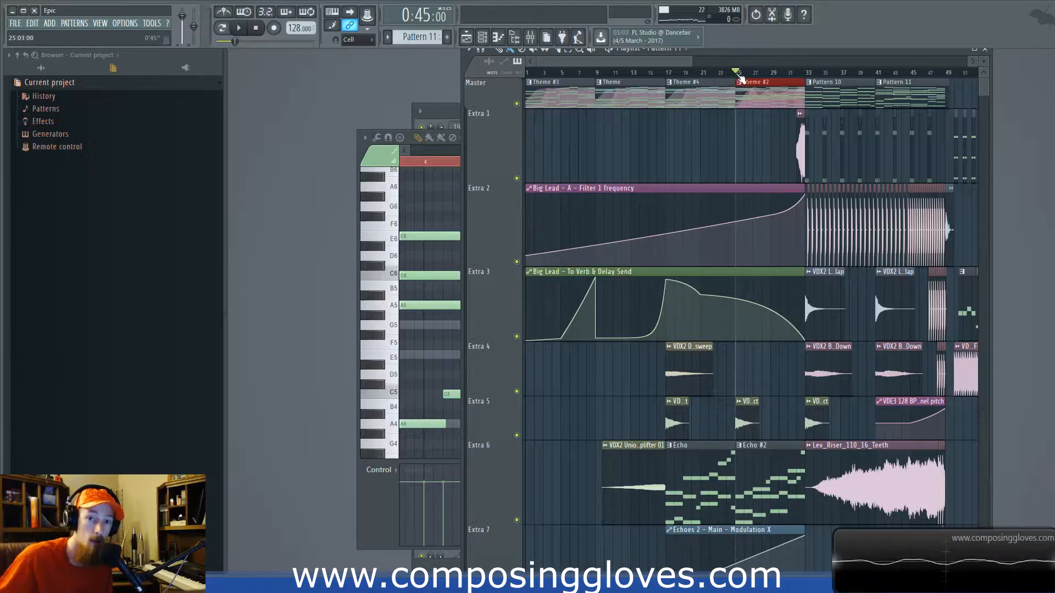
pyautogui.press('space')
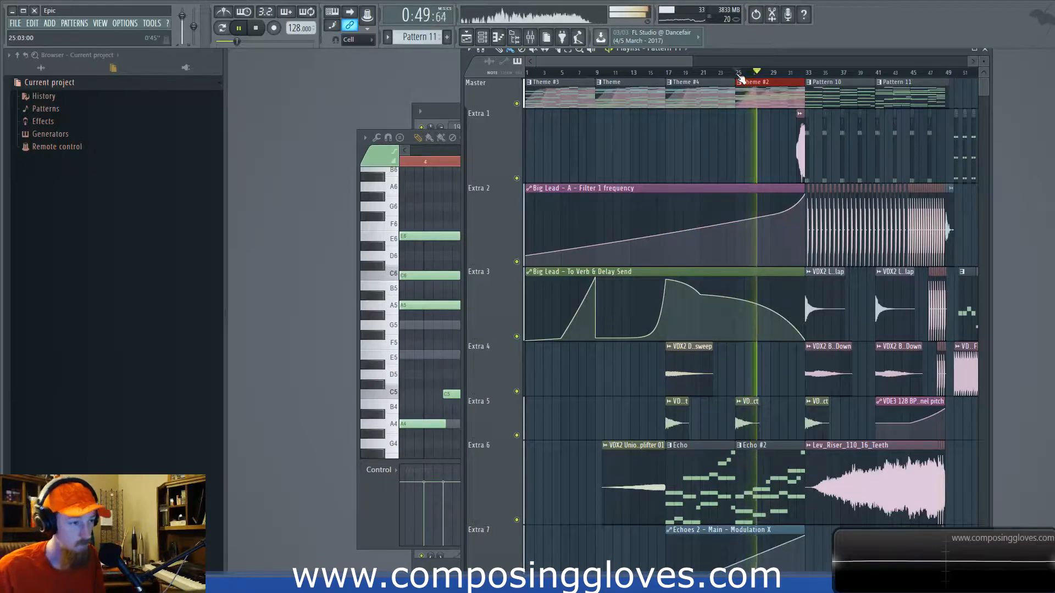
pyautogui.press('space')
pyautogui.press('Home')
pyautogui.click(735, 70)
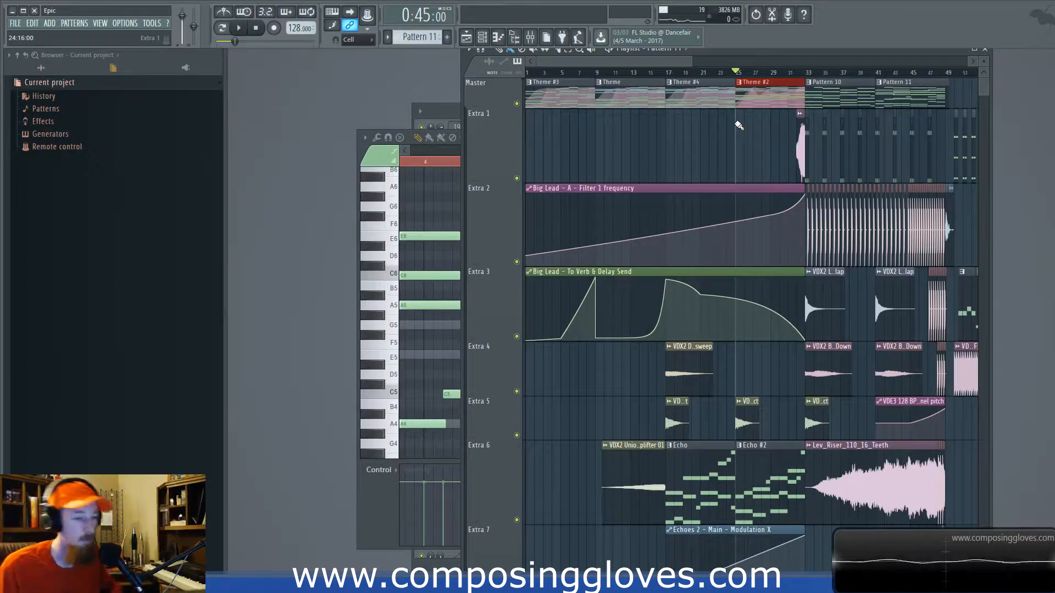
# Show the c - Horns a6 - Dynamics automation under the Theme #2 clip's notes, and close the piano roll.
pyautogui.doubleClick(742, 104)
pyautogui.click(379, 470)
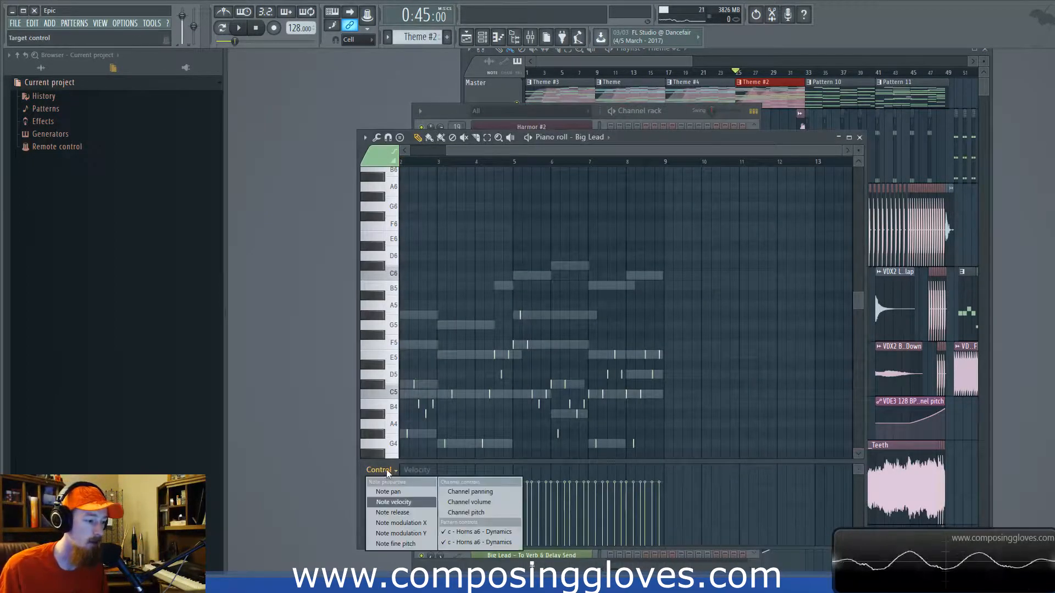
pyautogui.click(496, 533)
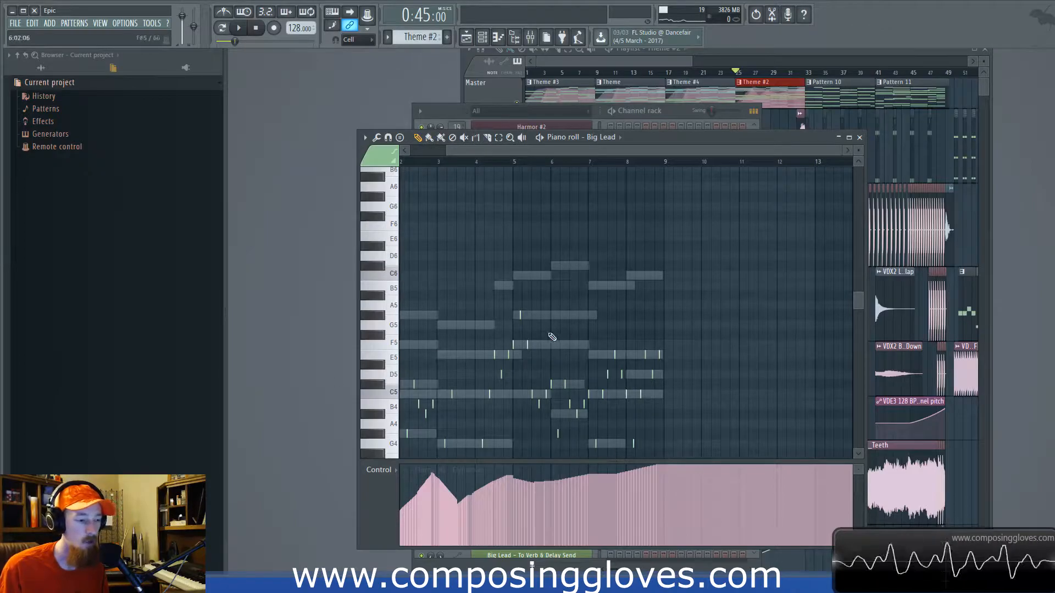
pyautogui.click(859, 138)
# Open the Theme #3 clip's Big Lead notes, enlarge the piano roll for a closer look at the arpeggio, and close it.
pyautogui.click(572, 82)
pyautogui.click(569, 90)
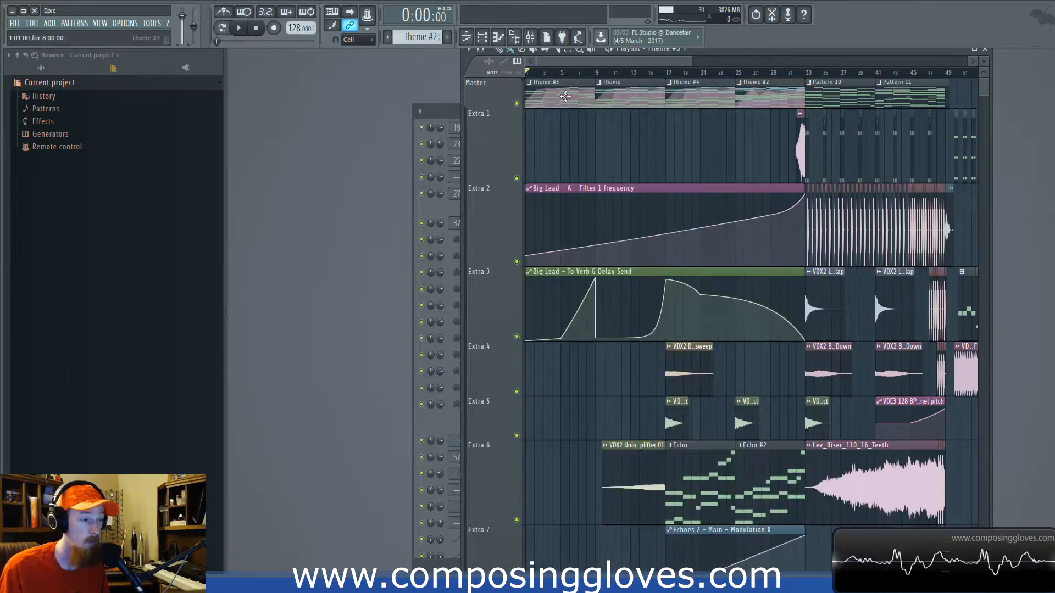
pyautogui.doubleClick(566, 97)
pyautogui.scroll(-3, 479, 352)
pyautogui.scroll(-3, 605, 282)
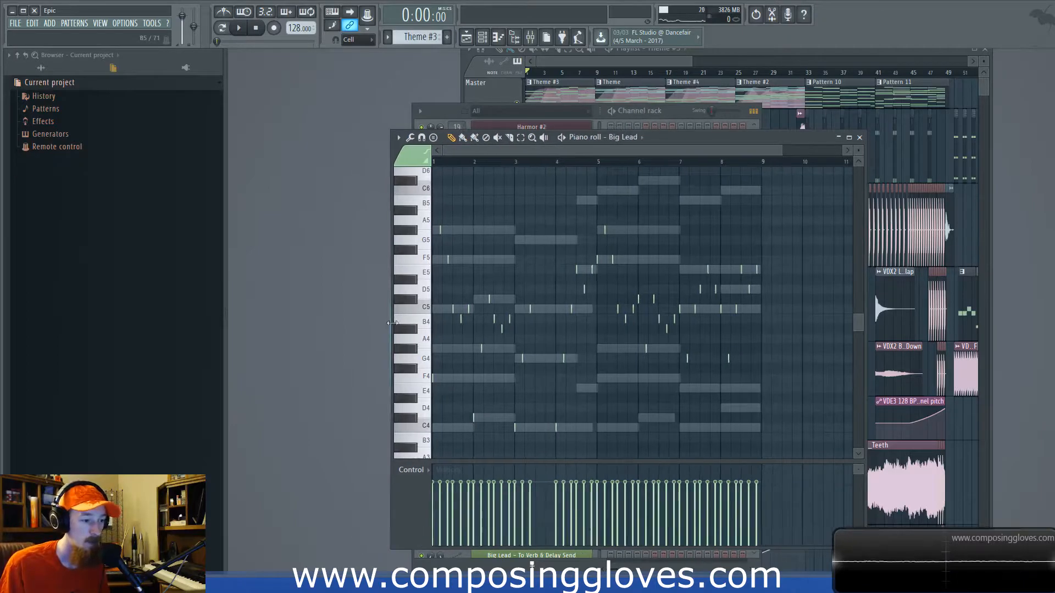
pyautogui.moveTo(392, 208); pyautogui.dragTo(399, 457)
pyautogui.keyDown('ctrl'); pyautogui.click(431, 381); pyautogui.keyUp('ctrl')
pyautogui.scroll(3, 457, 362)
pyautogui.scroll(-3, 483, 360)
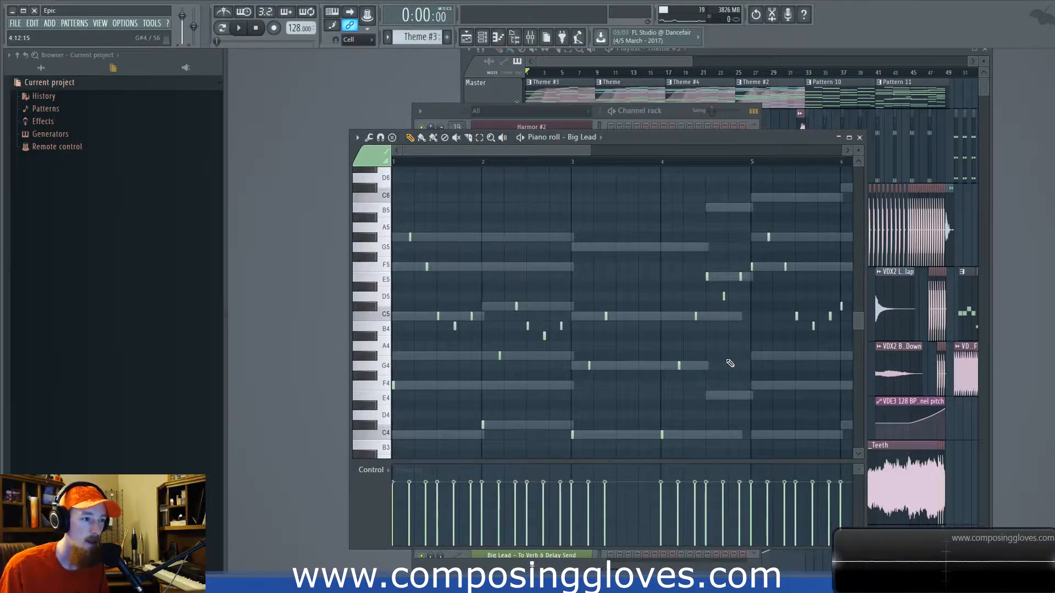
pyautogui.click(859, 138)
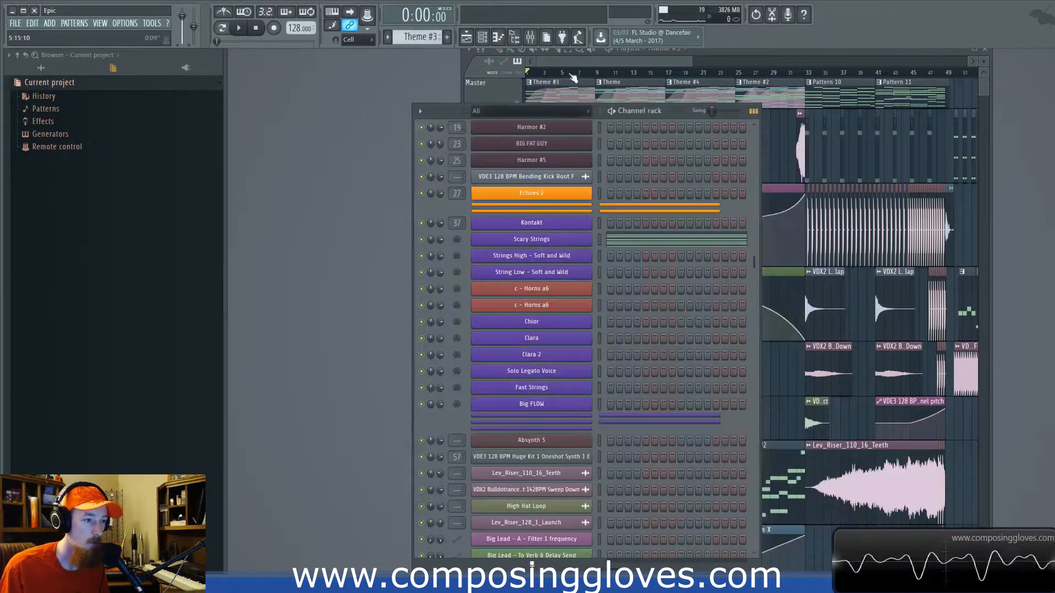
# Return to the playlist, select the clips on Extra 1 to Extra 3 from about bar 49, and clear the selection.
pyautogui.click(599, 70)
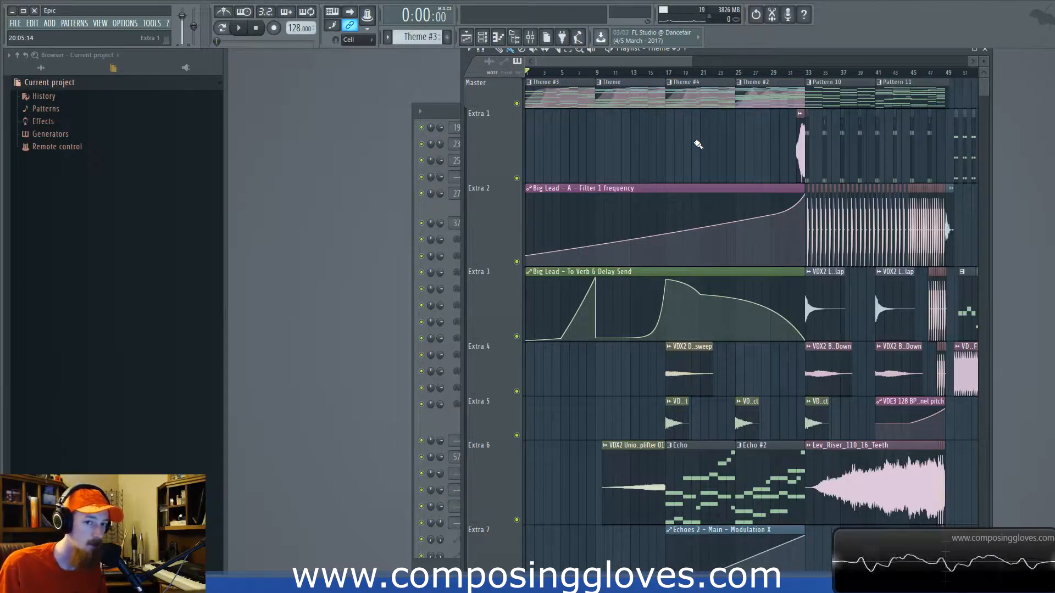
pyautogui.scroll(-6, 715, 158)
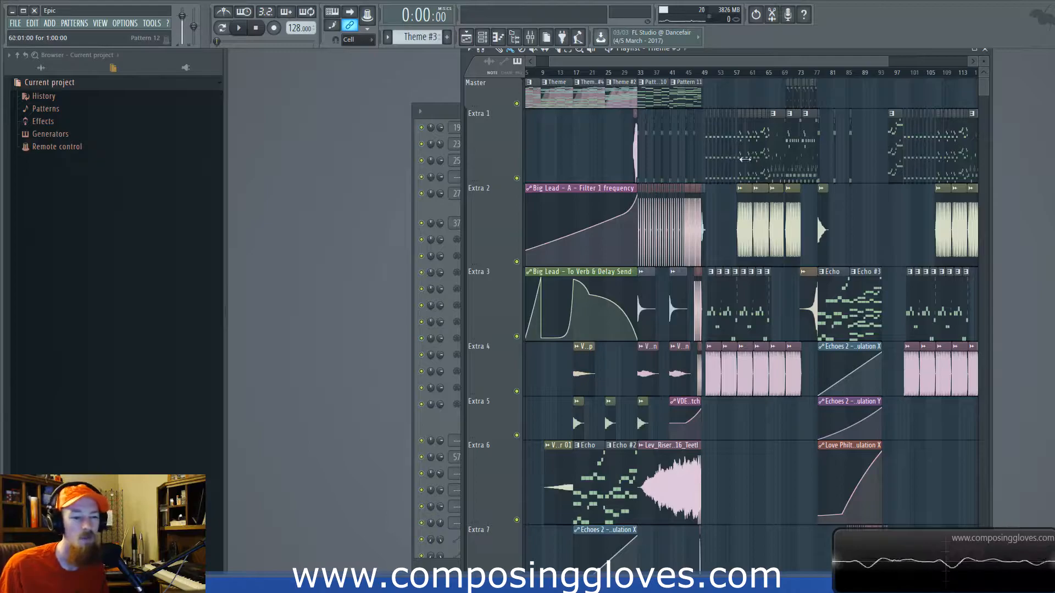
pyautogui.scroll(4, 607, 153)
pyautogui.moveTo(767, 145); pyautogui.dragTo(934, 313)
pyautogui.hotkey('ctrl', 'd')
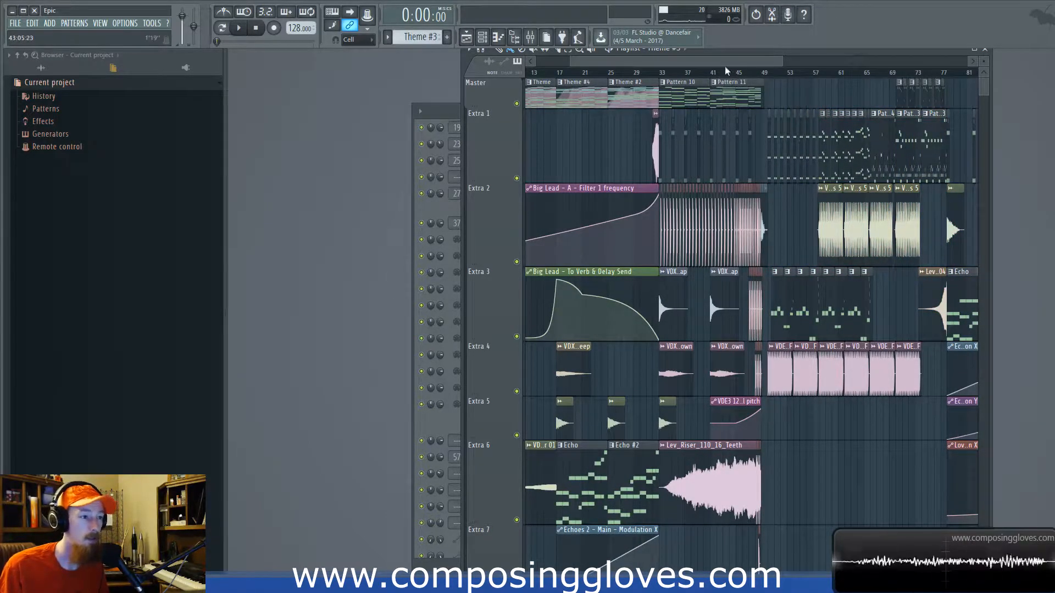
pyautogui.scroll(5, 564, 65)
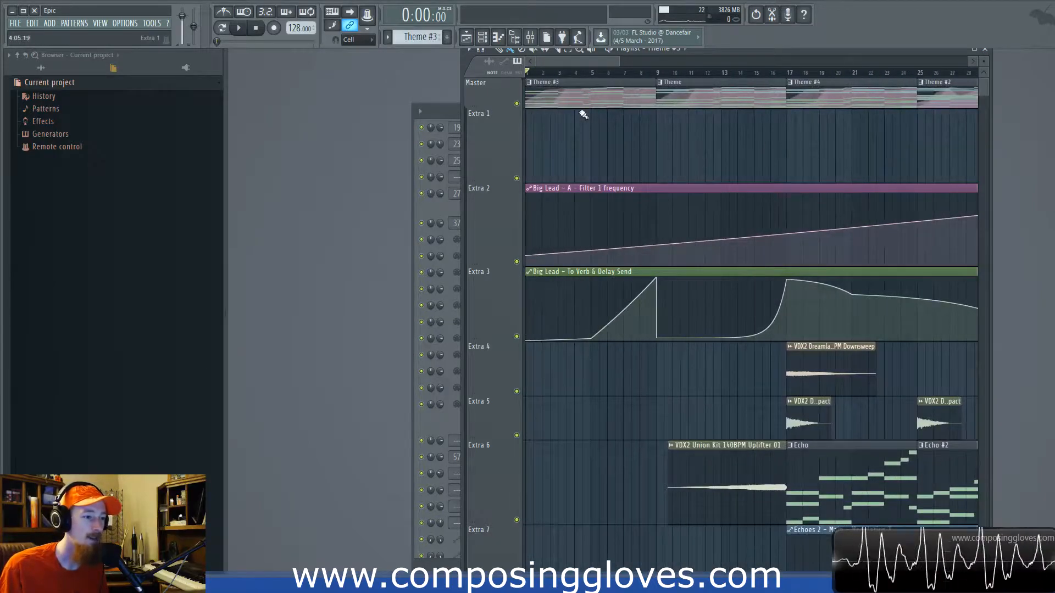
# Reopen the Theme #3 clip's Big Lead notes for another look, close the piano roll, and return to the playlist.
pyautogui.doubleClick(583, 99)
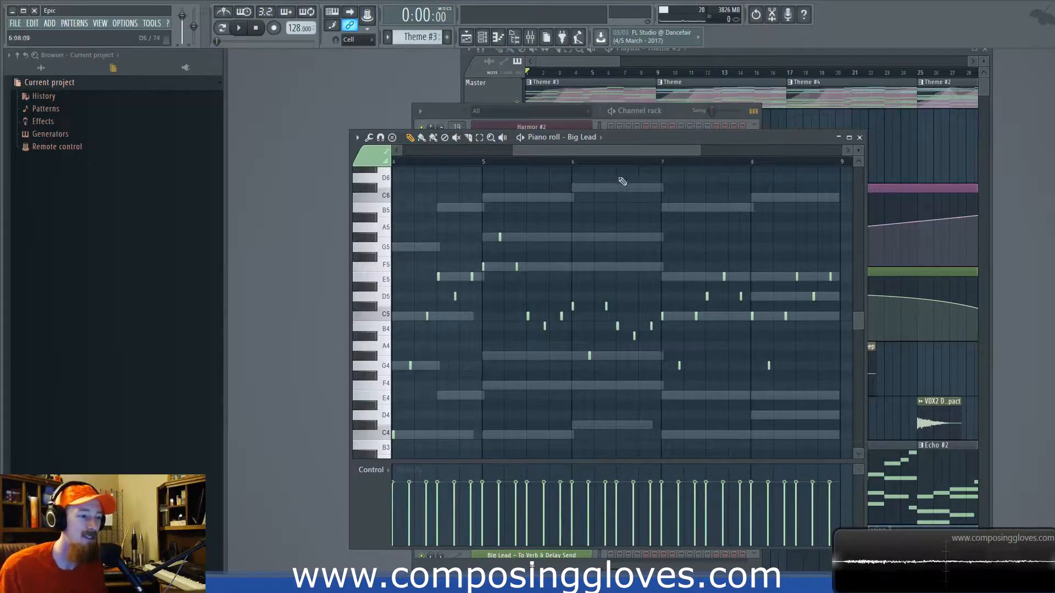
pyautogui.click(860, 137)
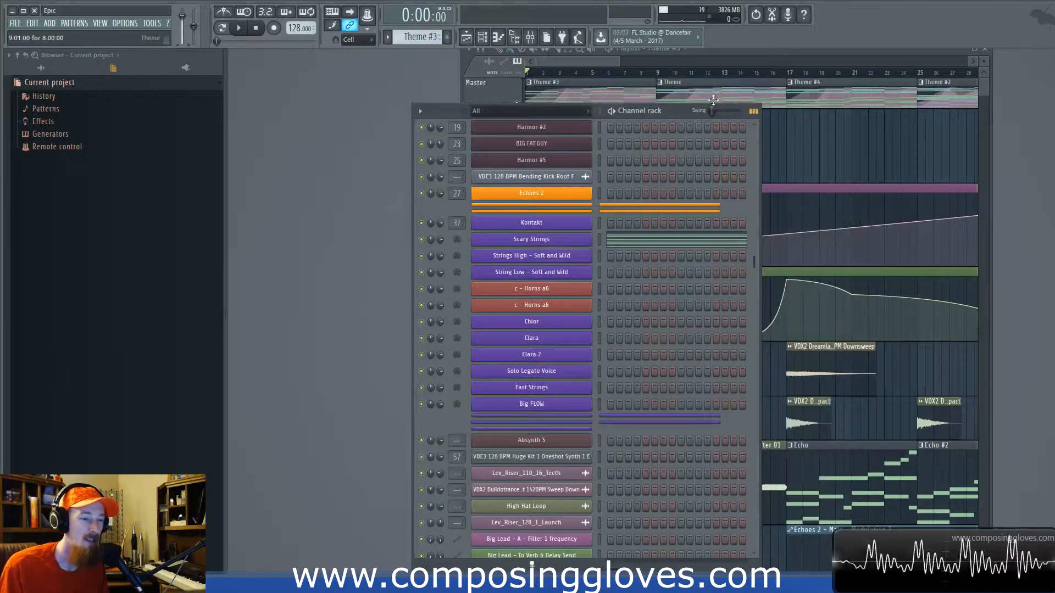
pyautogui.click(601, 60)
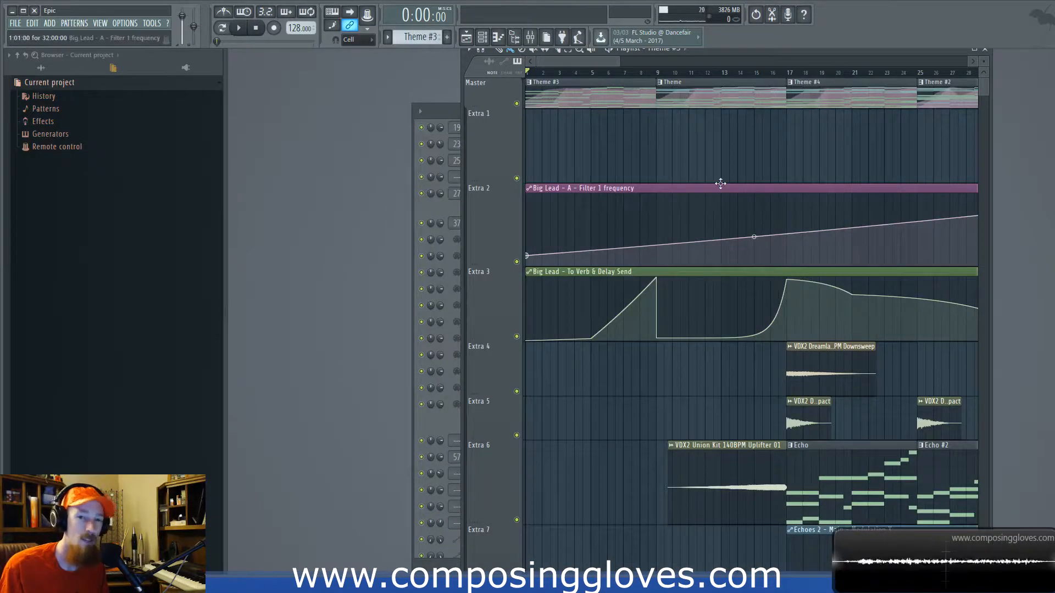
# Move the playback position to bar 8 and highlight the VDX2 Union Kit 140BPM Uplifter 01 clip on Extra 6.
pyautogui.scroll(-4, 676, 160)
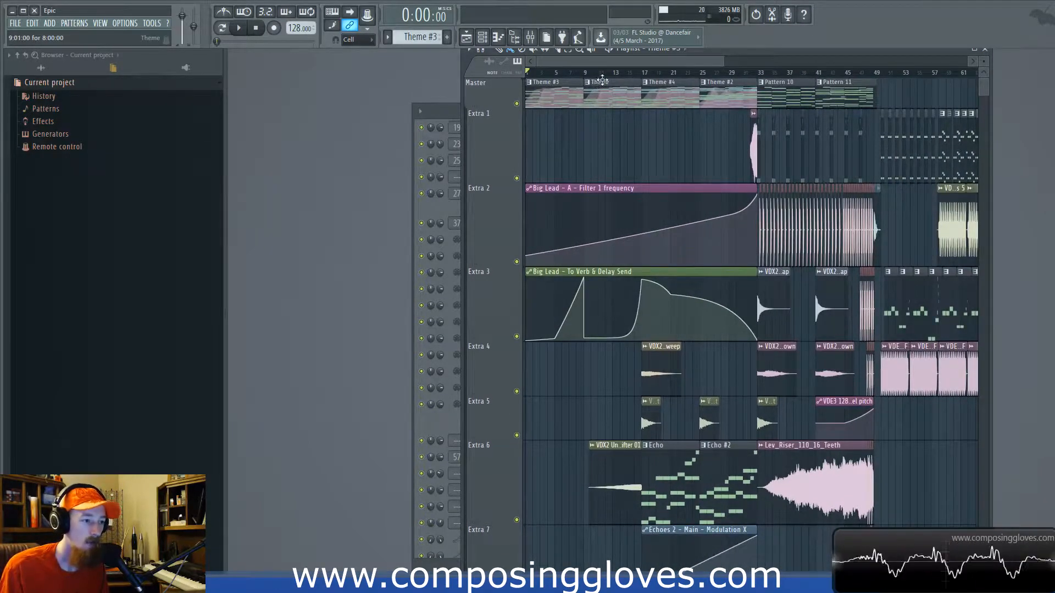
pyautogui.moveTo(579, 75); pyautogui.dragTo(695, 80)
pyautogui.keyDown('ctrl'); pyautogui.click(669, 126); pyautogui.keyUp('ctrl')
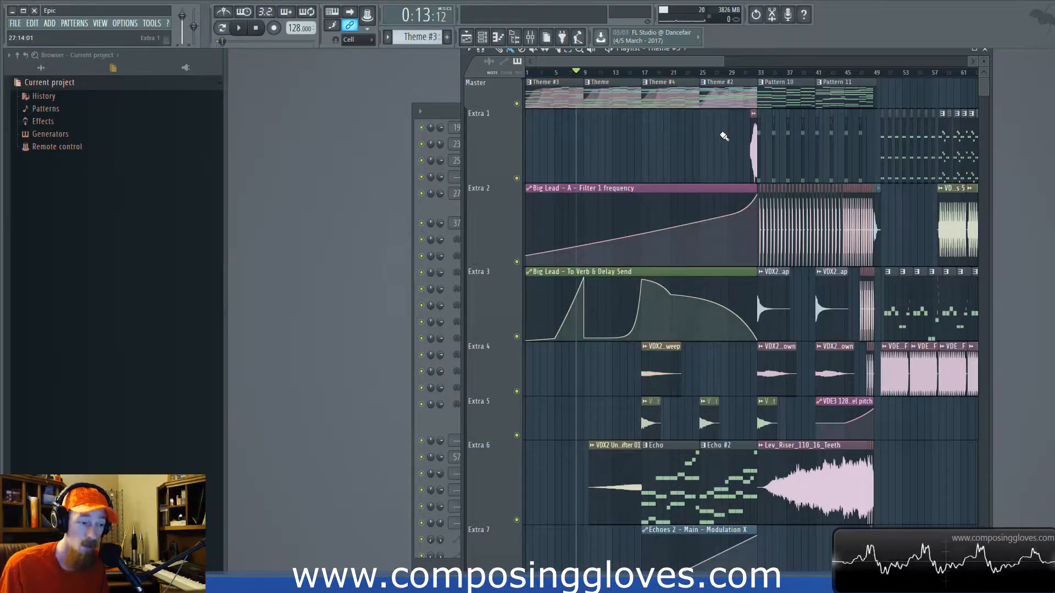
pyautogui.scroll(4, 636, 476)
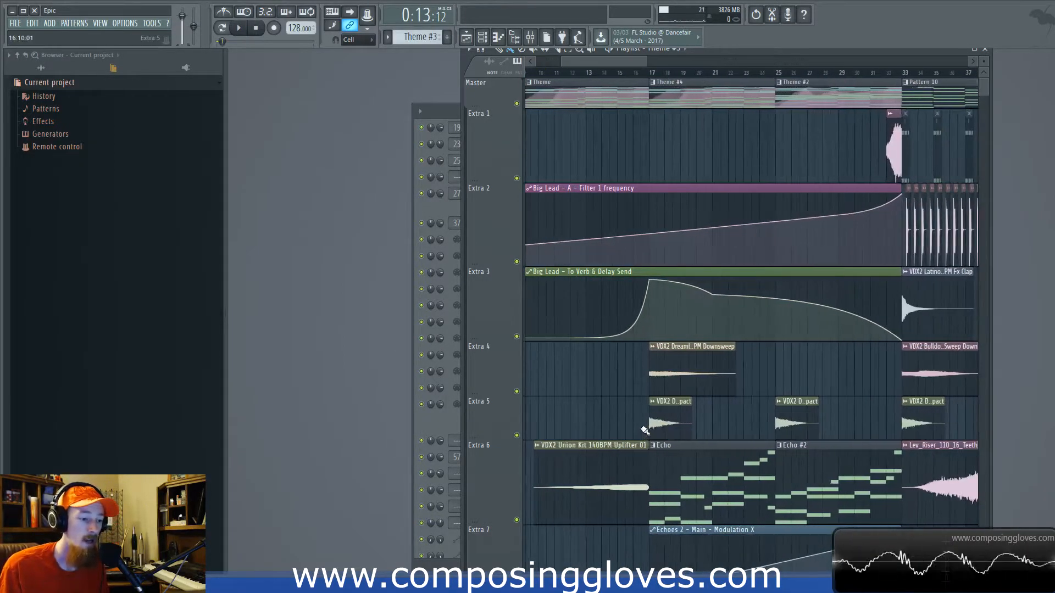
pyautogui.scroll(-4, 631, 373)
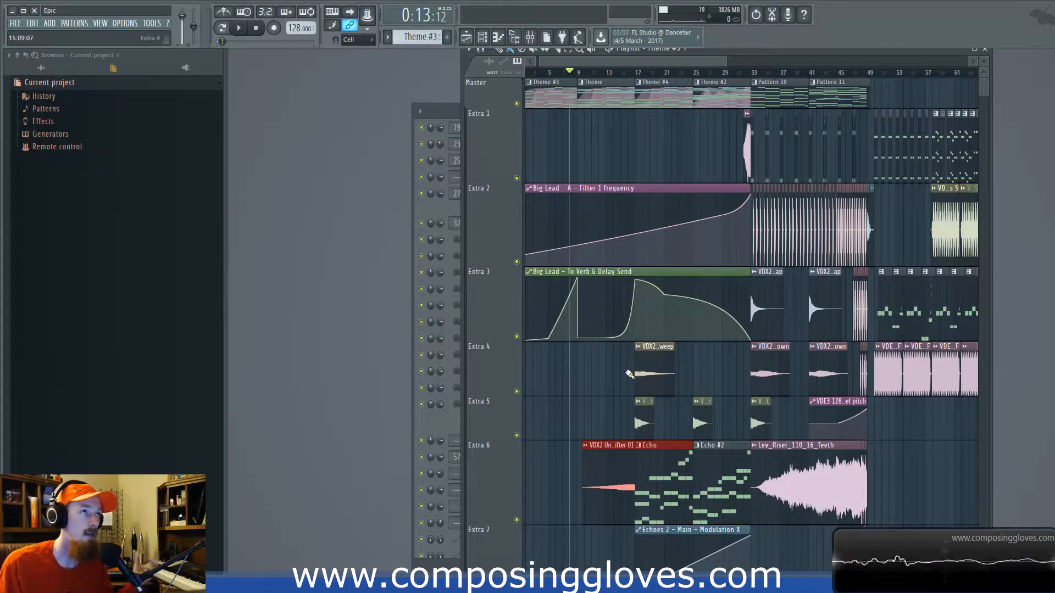
# Select the Echo clip on Extra 6, listen to the song from bar 15 into Theme #4, and stop playback.
pyautogui.click(643, 143)
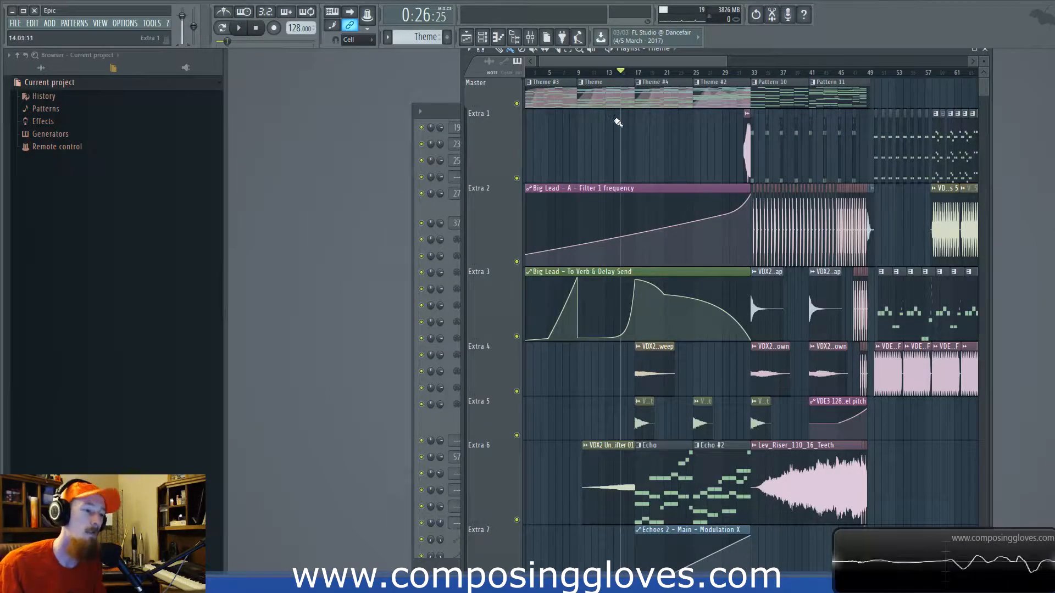
pyautogui.scroll(3, 616, 121)
pyautogui.click(695, 483)
pyautogui.click(695, 483)
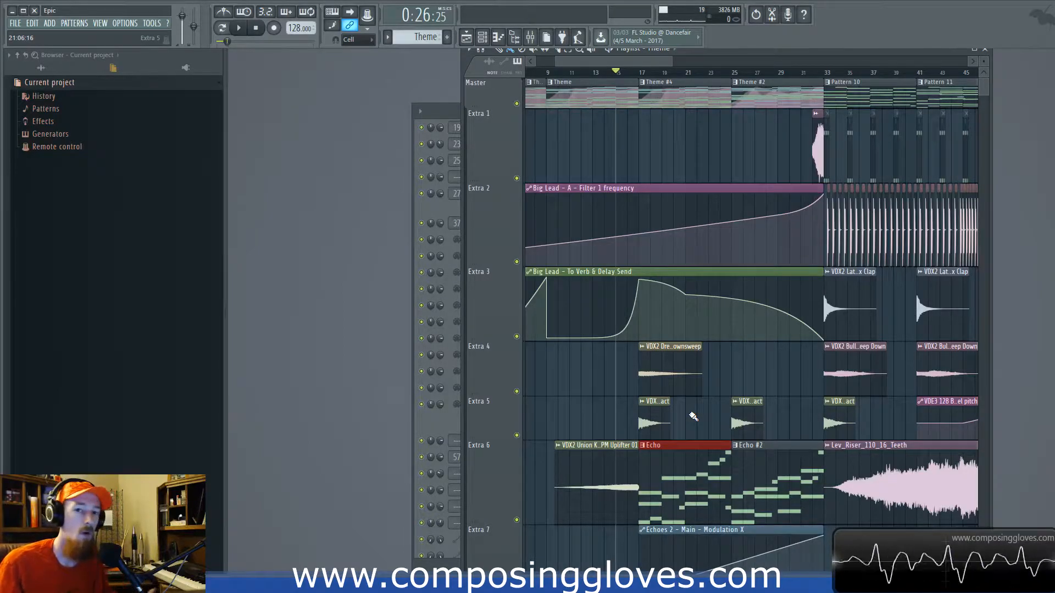
pyautogui.press('space')
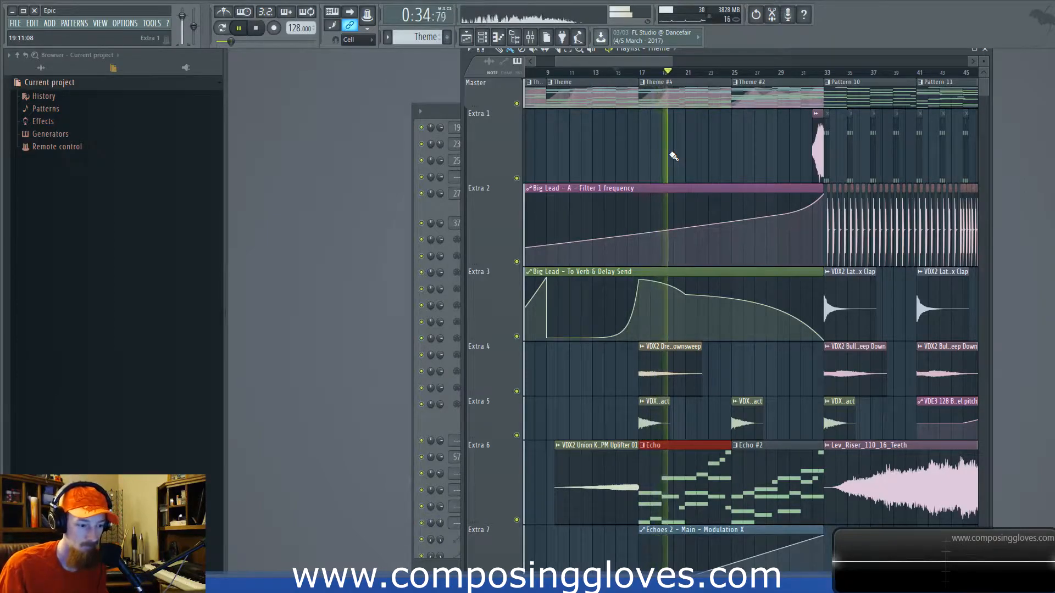
pyautogui.press('space')
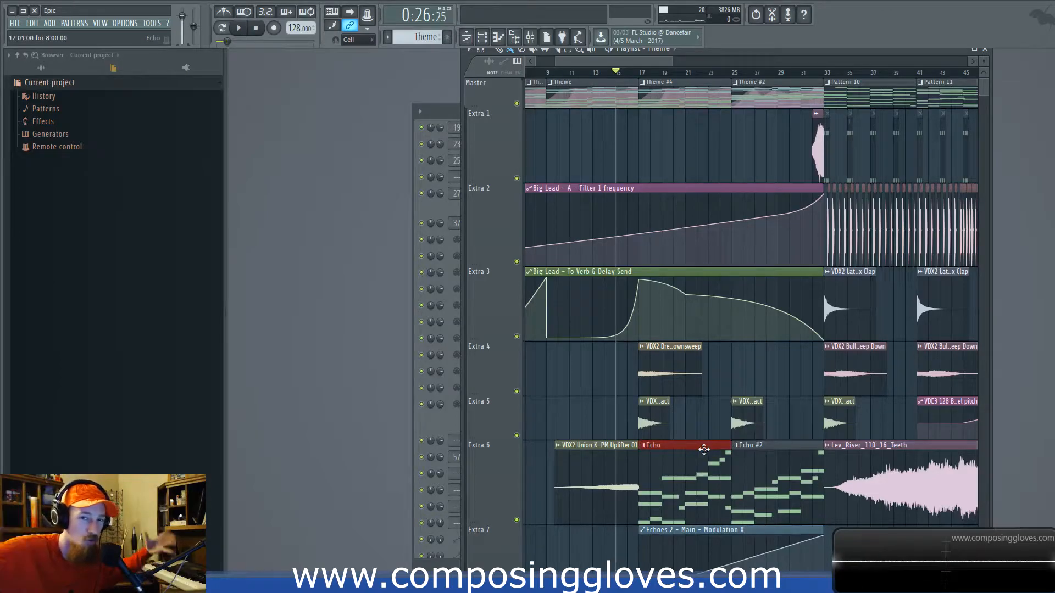
# Set the playback position to bar 33 and select the Pattern 10 and Pattern 11 clips on the Master track.
pyautogui.hscroll(2, 683, 134)
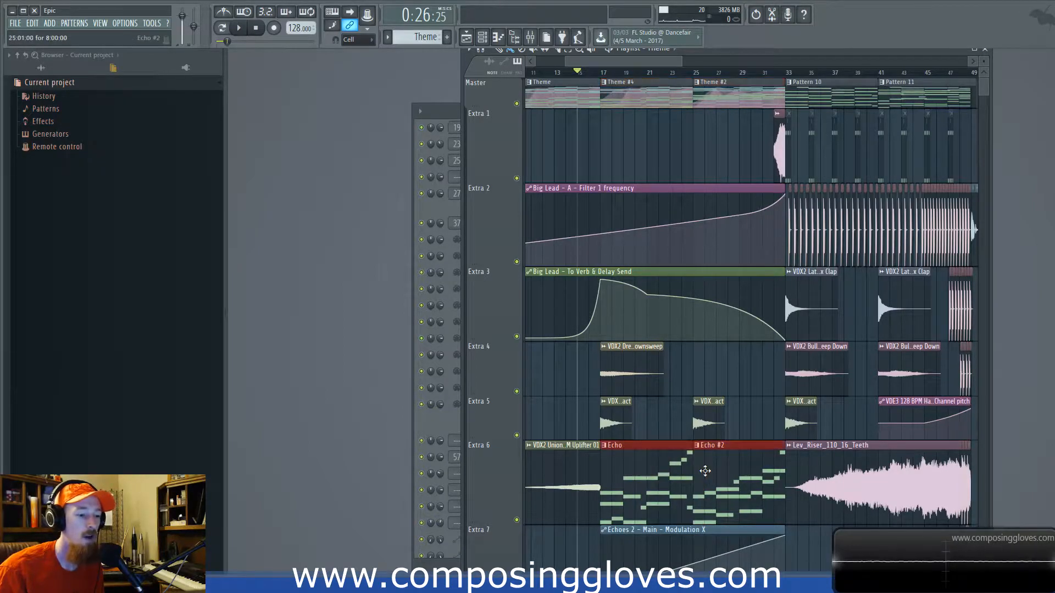
pyautogui.hscroll(6, 676, 95)
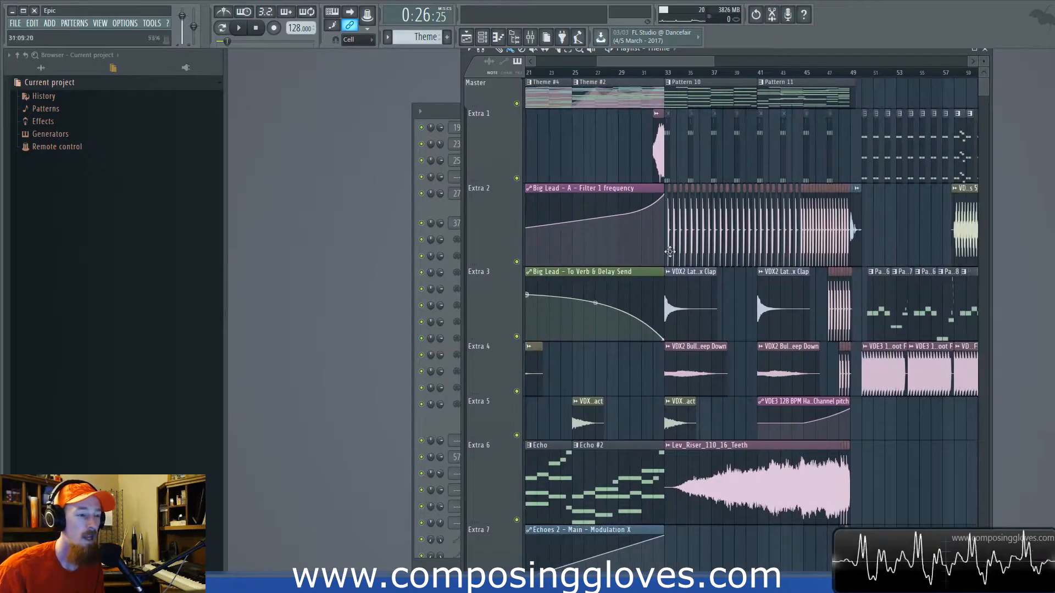
pyautogui.click(677, 74)
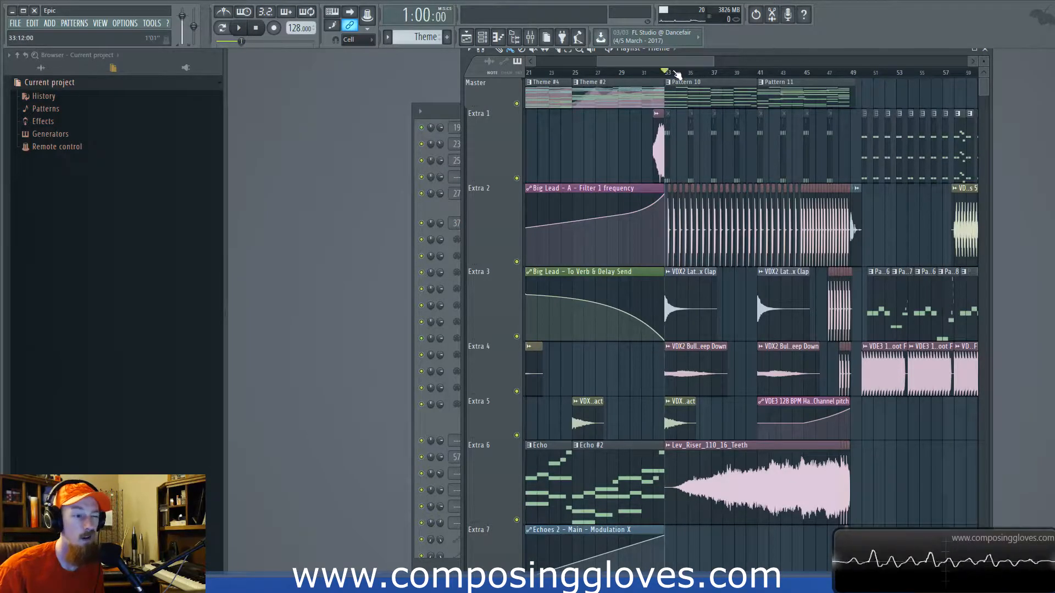
pyautogui.moveTo(697, 80); pyautogui.dragTo(799, 124)
# Select the four Theme clips on the Master track to point out the intro section, and clear the selection.
pyautogui.scroll(-5, 799, 124)
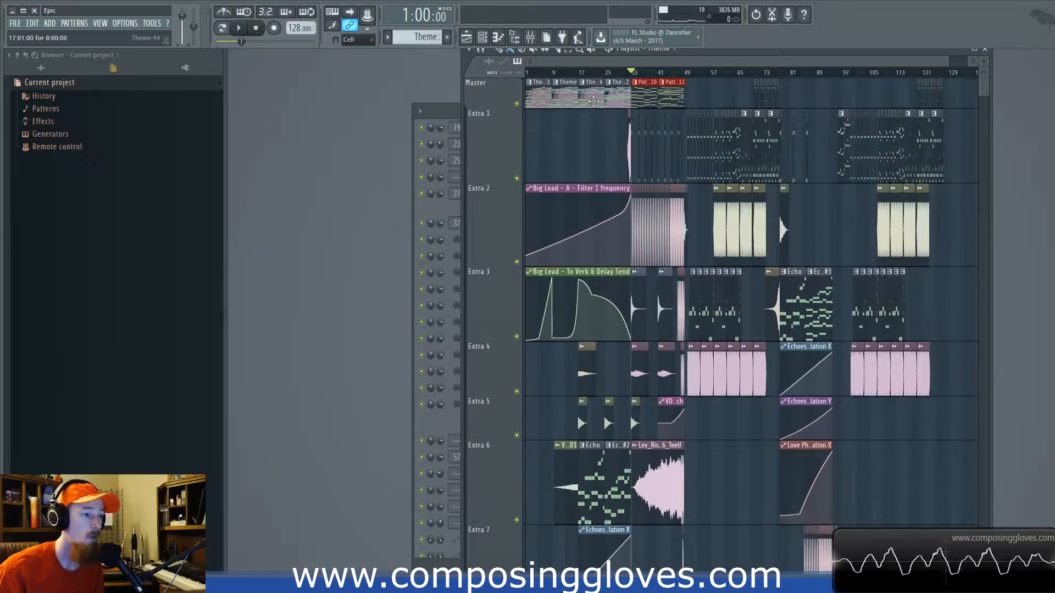
pyautogui.moveTo(620, 102); pyautogui.dragTo(521, 98)
pyautogui.scroll(3, 584, 132)
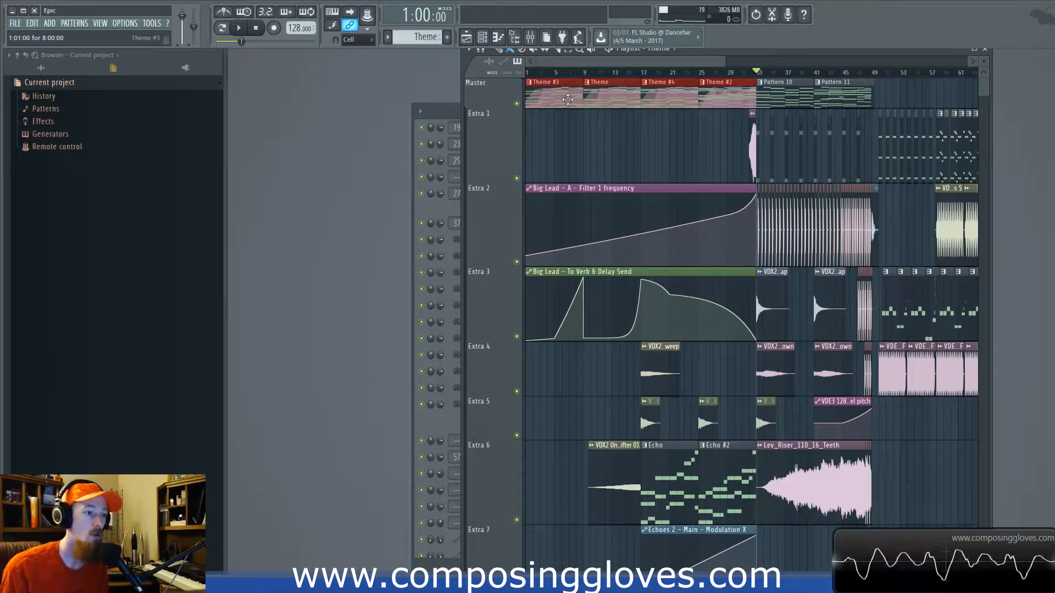
pyautogui.moveTo(549, 102); pyautogui.dragTo(725, 127)
pyautogui.click(705, 142)
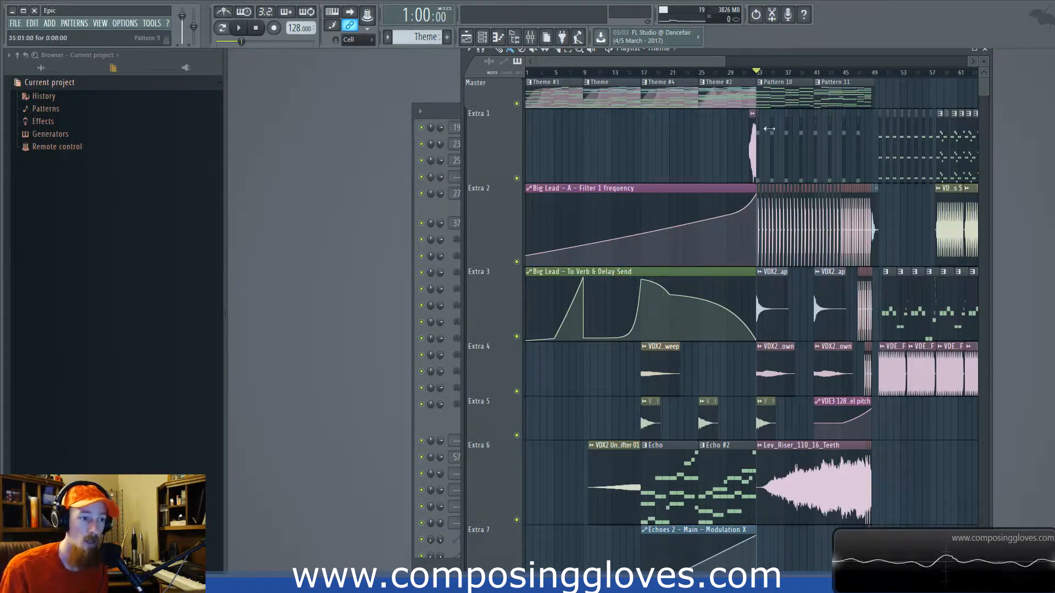
# Select Pattern 10 and Pattern 11 on the Master track for a closer look at the build-up section.
pyautogui.scroll(5, 772, 125)
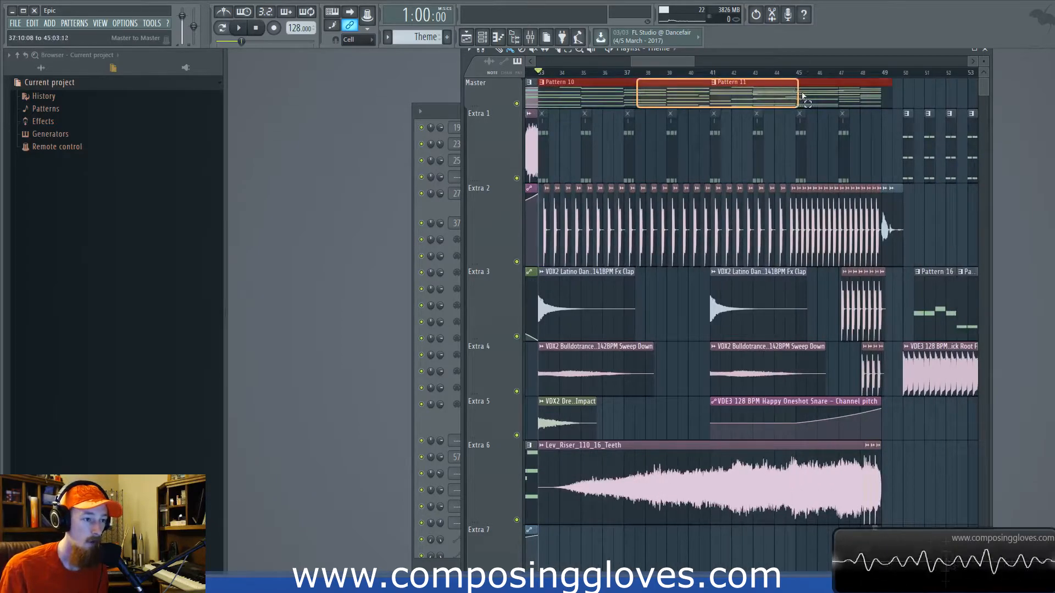
pyautogui.click(696, 128)
pyautogui.click(664, 96)
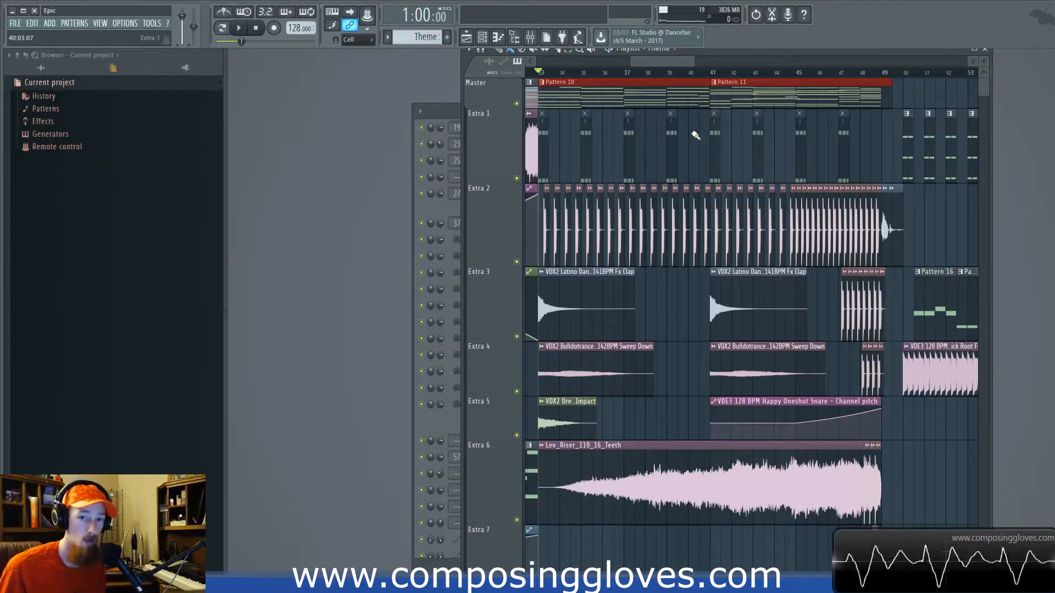
# Select the Theme #3 through Theme #2 clips and compare them with the Pattern 10 and Pattern 11 section.
pyautogui.scroll(-5, 695, 135)
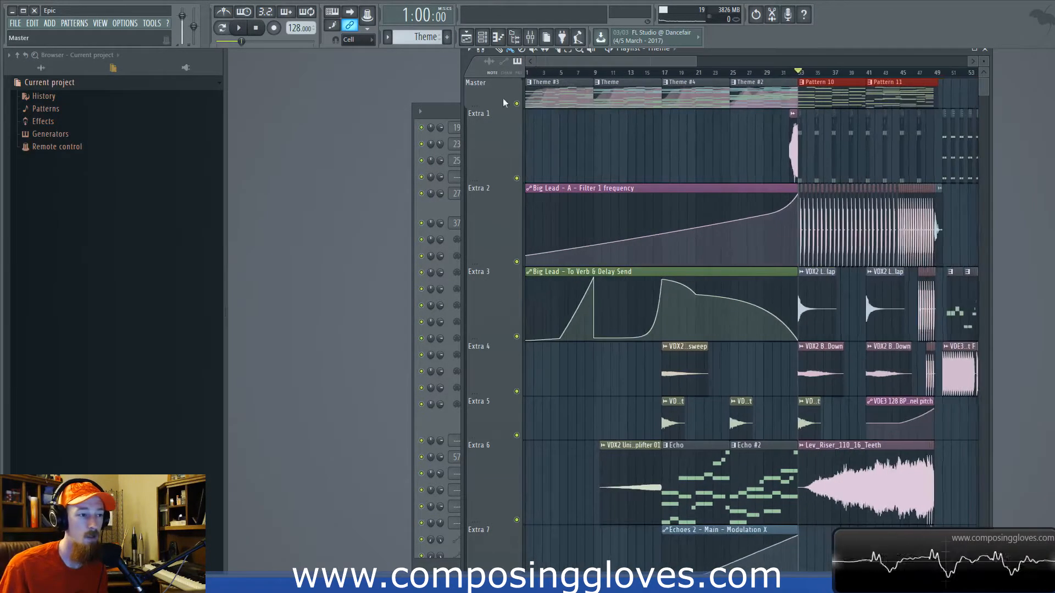
pyautogui.click(760, 92)
pyautogui.moveTo(760, 93); pyautogui.dragTo(528, 99)
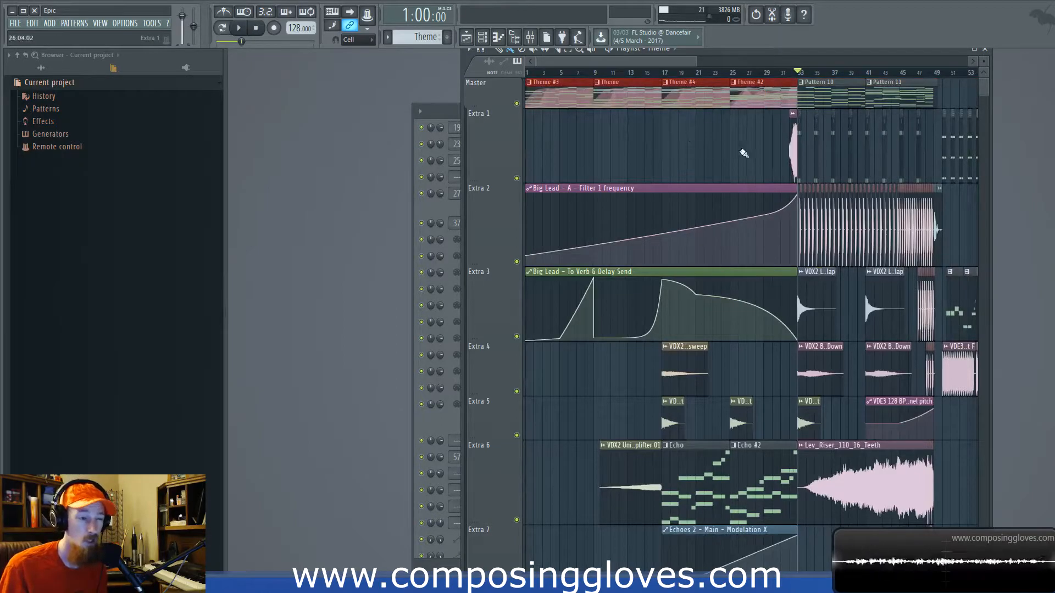
pyautogui.scroll(6, 758, 159)
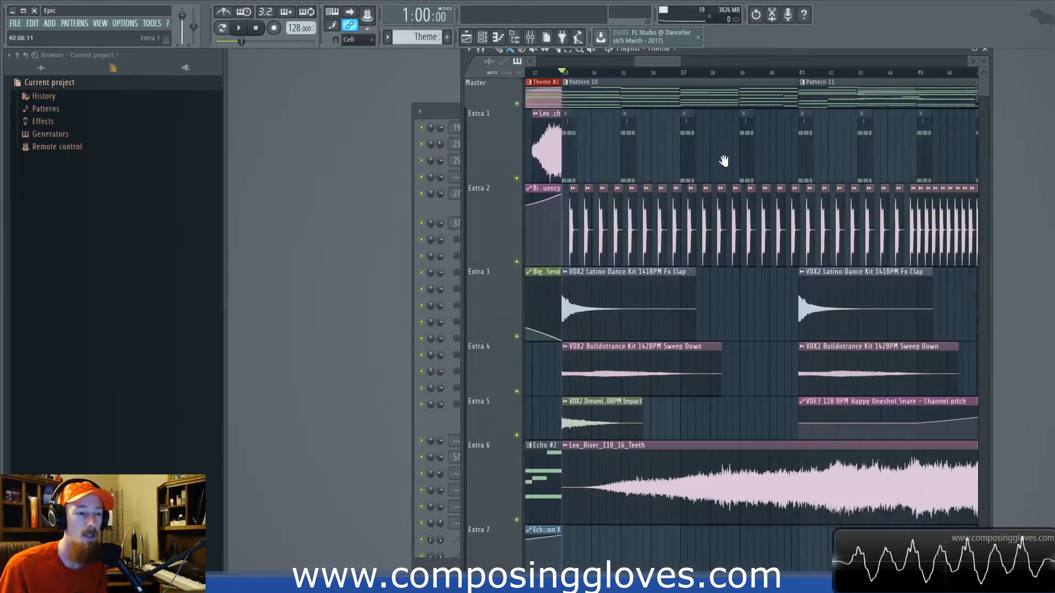
pyautogui.scroll(3, 770, 165)
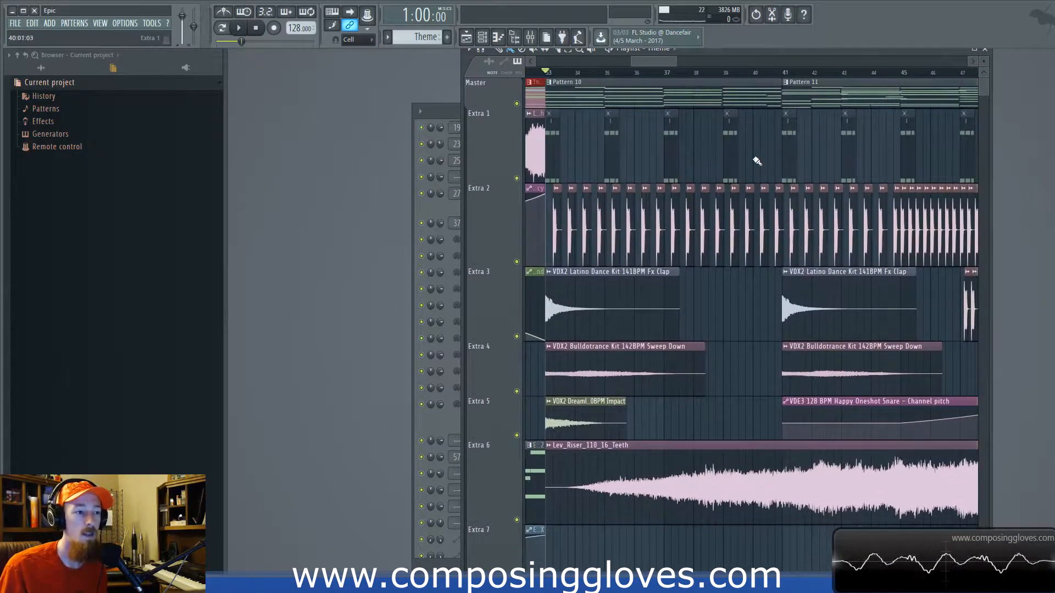
pyautogui.scroll(-3, 741, 175)
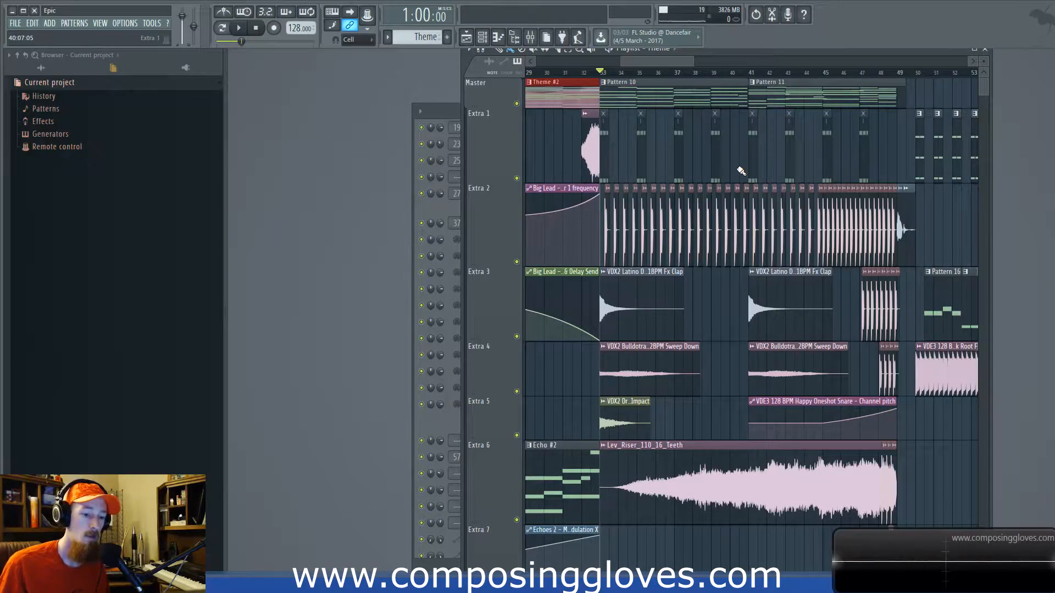
# Highlight the Theme, Theme #4 and Theme #2 clips on the Master track once more, and clear the selection.
pyautogui.scroll(6, 742, 171)
pyautogui.moveTo(826, 107); pyautogui.dragTo(532, 84)
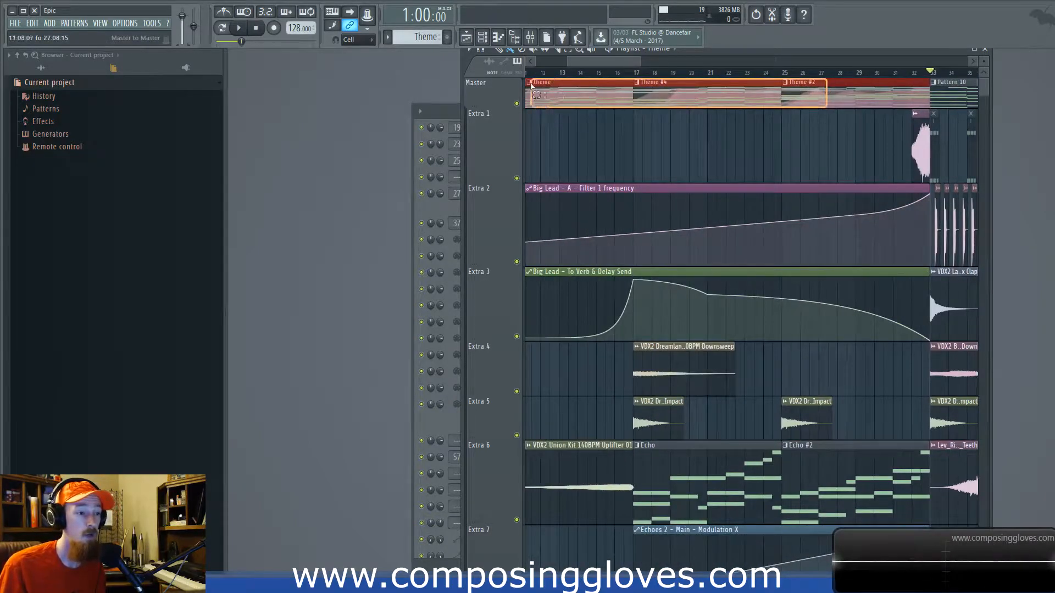
pyautogui.keyDown('ctrl'); pyautogui.click(685, 140); pyautogui.keyUp('ctrl')
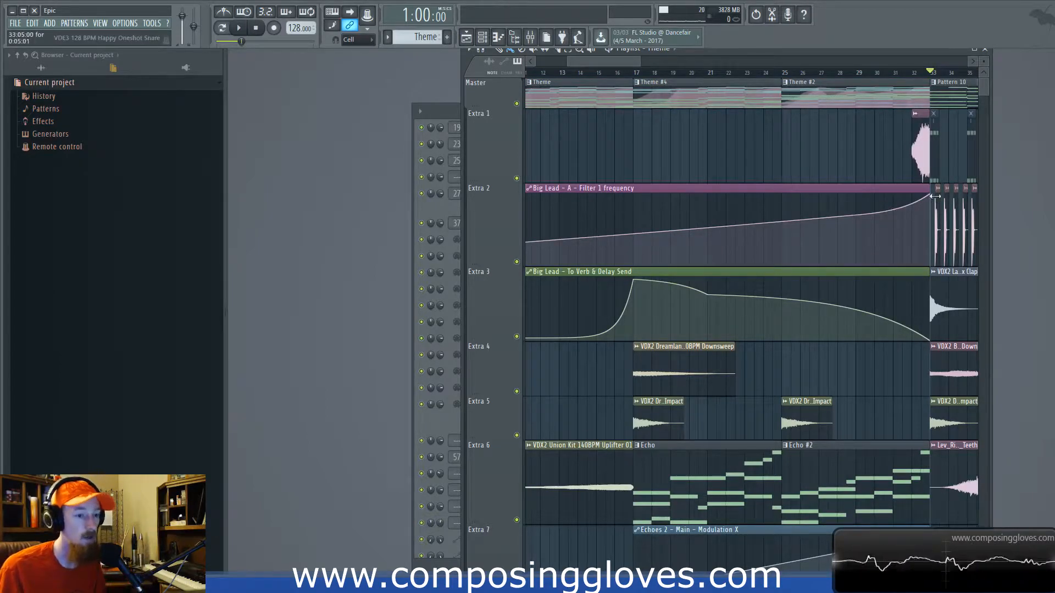
# Listen to the Pattern 10 section from bar 33, and stop playback.
pyautogui.scroll(-6, 937, 196)
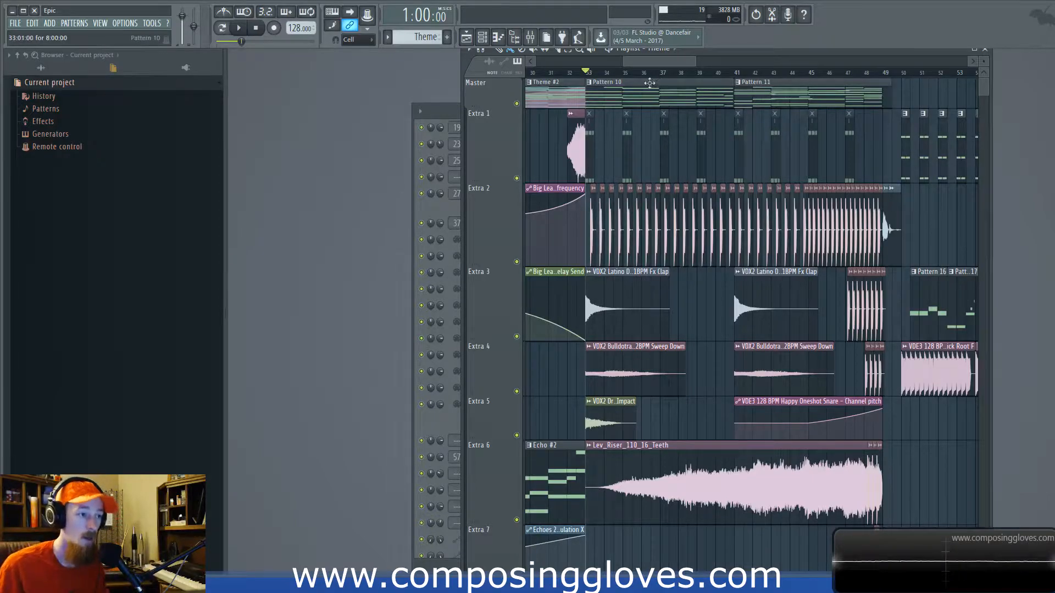
pyautogui.hscroll(2, 670, 66)
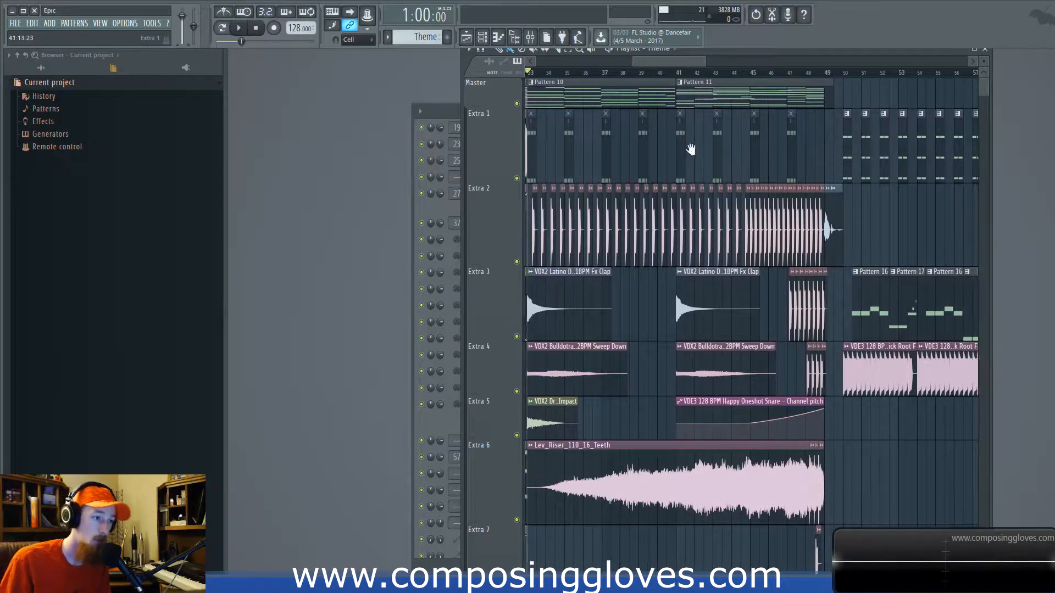
pyautogui.hscroll(-2, 720, 152)
pyautogui.press('space')
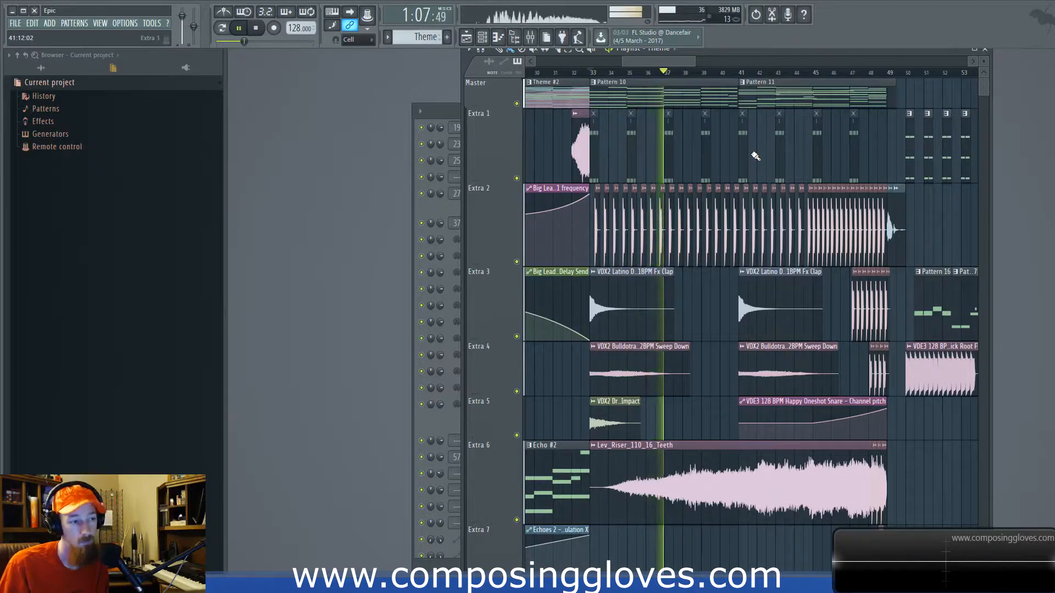
pyautogui.press('space')
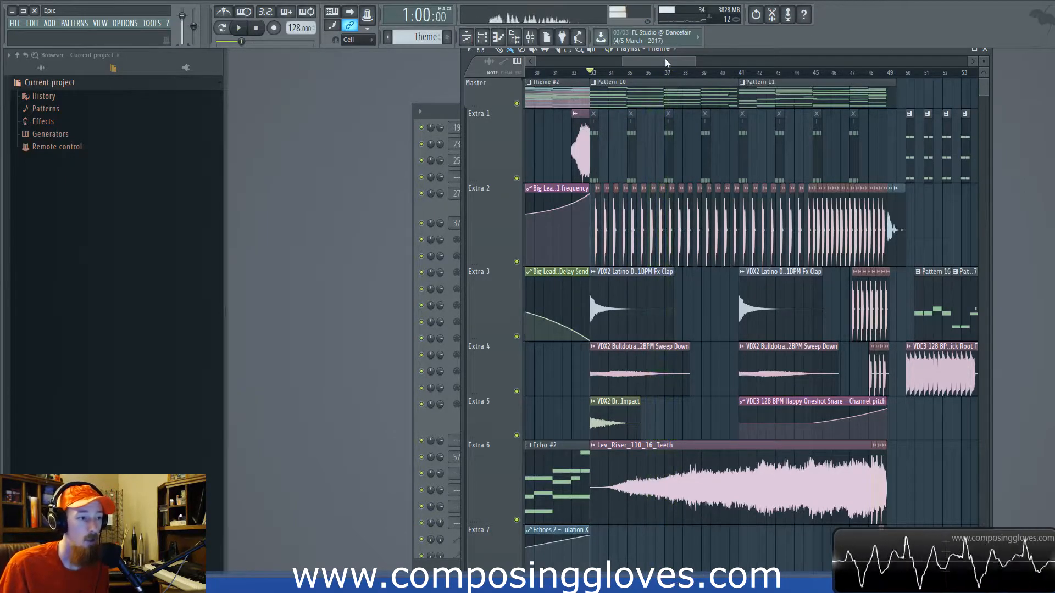
pyautogui.hscroll(1, 597, 91)
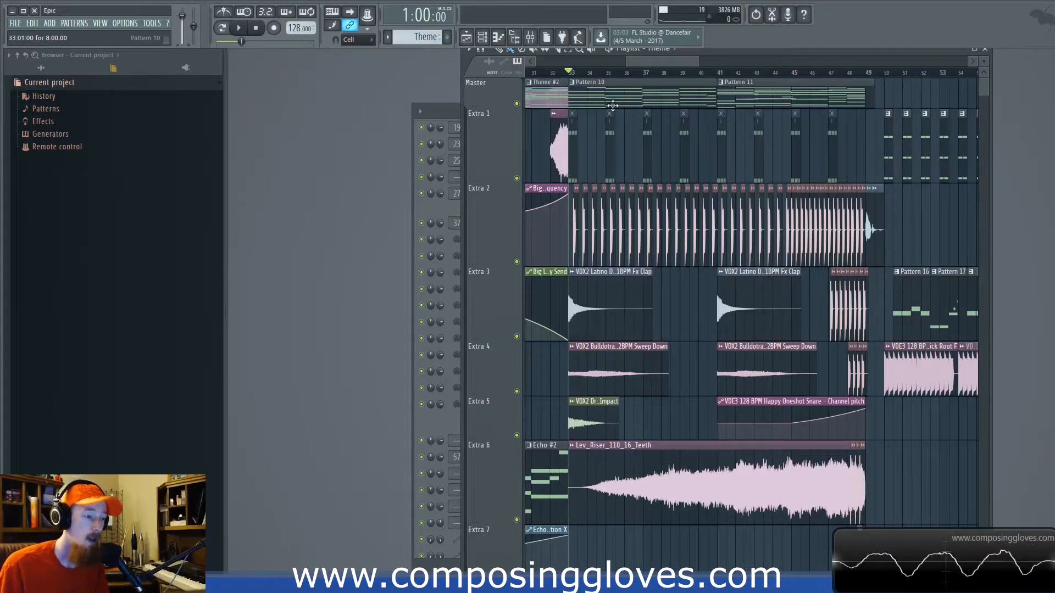
# Create a new empty pattern, Pattern 20, and open the Big Lead channel's piano roll.
pyautogui.press('F6')
pyautogui.scroll(5, 642, 190)
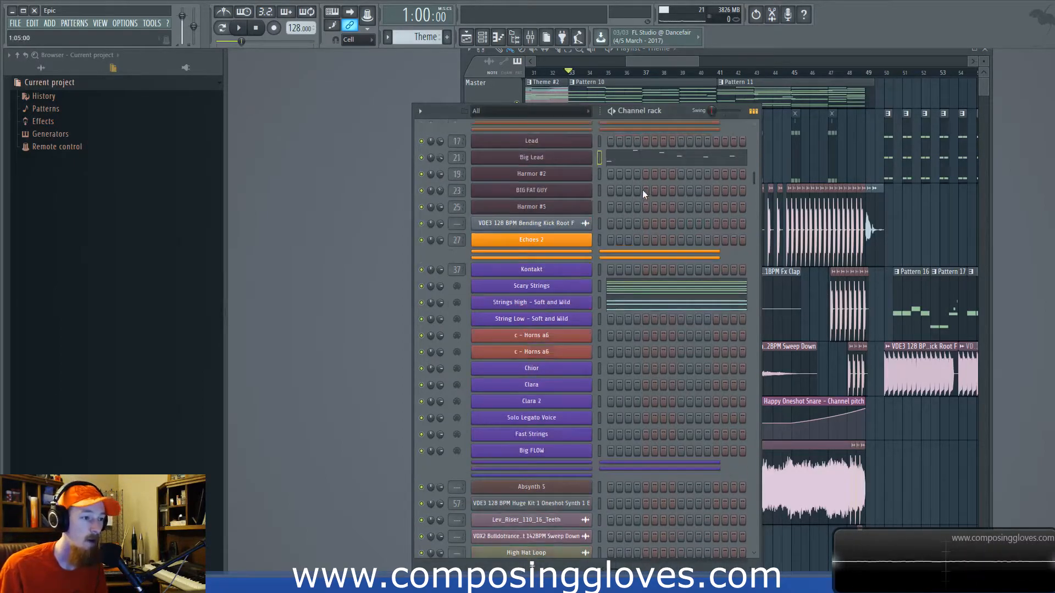
pyautogui.click(447, 37)
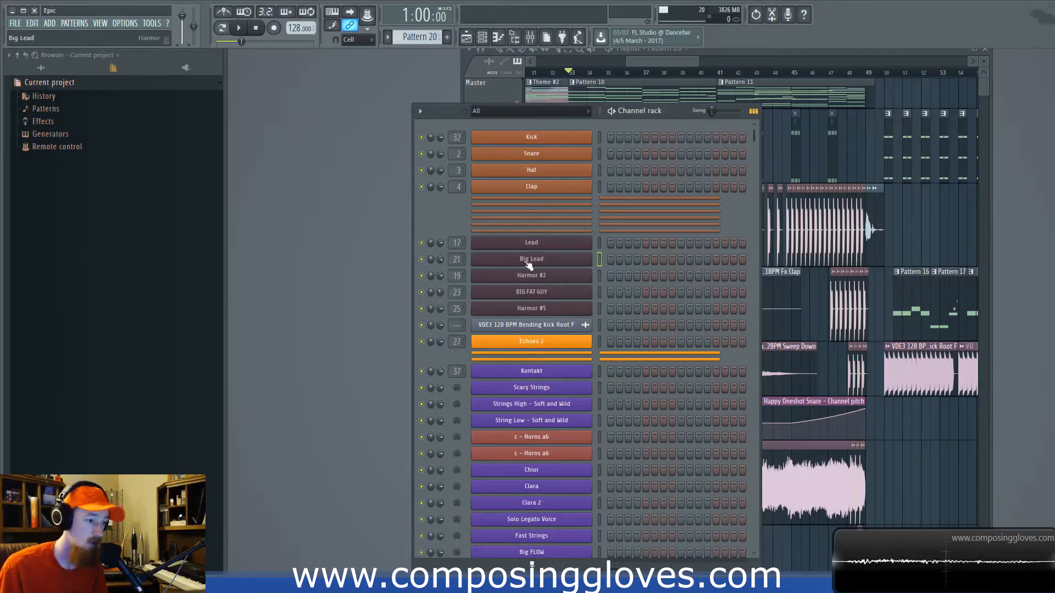
pyautogui.rightClick(587, 257)
pyautogui.click(627, 260)
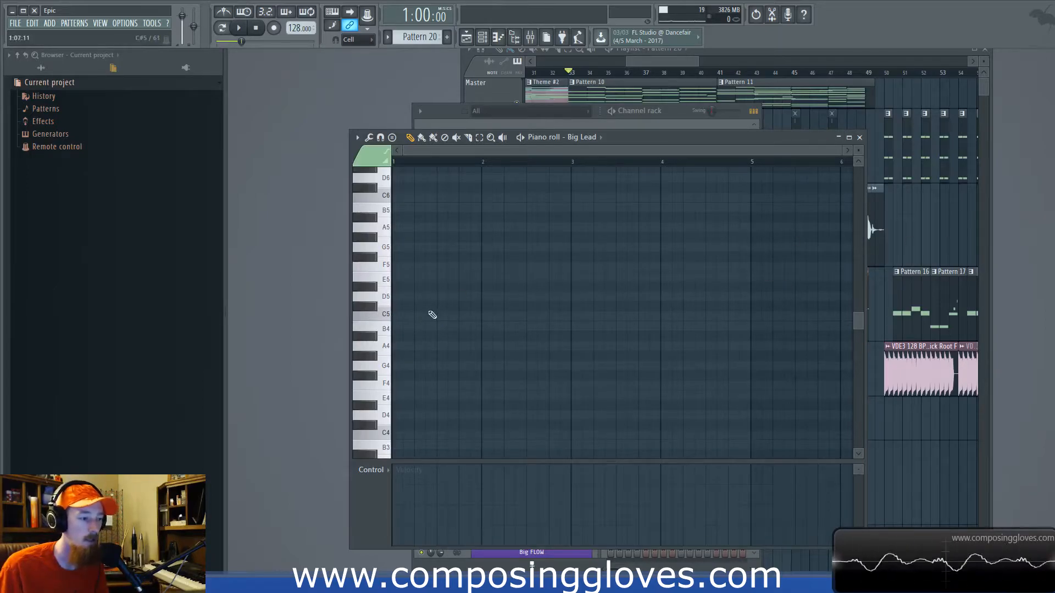
# Write a rising melody of C5, E5, F5, G5 and A5 in bar 1, and play it back.
pyautogui.click(399, 316)
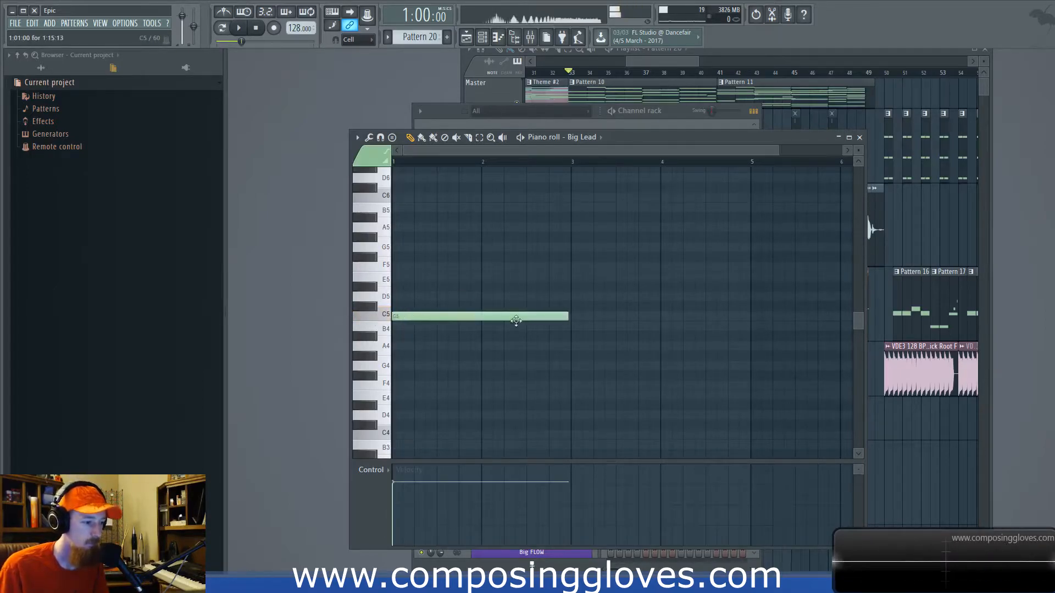
pyautogui.moveTo(567, 316); pyautogui.dragTo(411, 316)
pyautogui.click(419, 276)
pyautogui.click(440, 267)
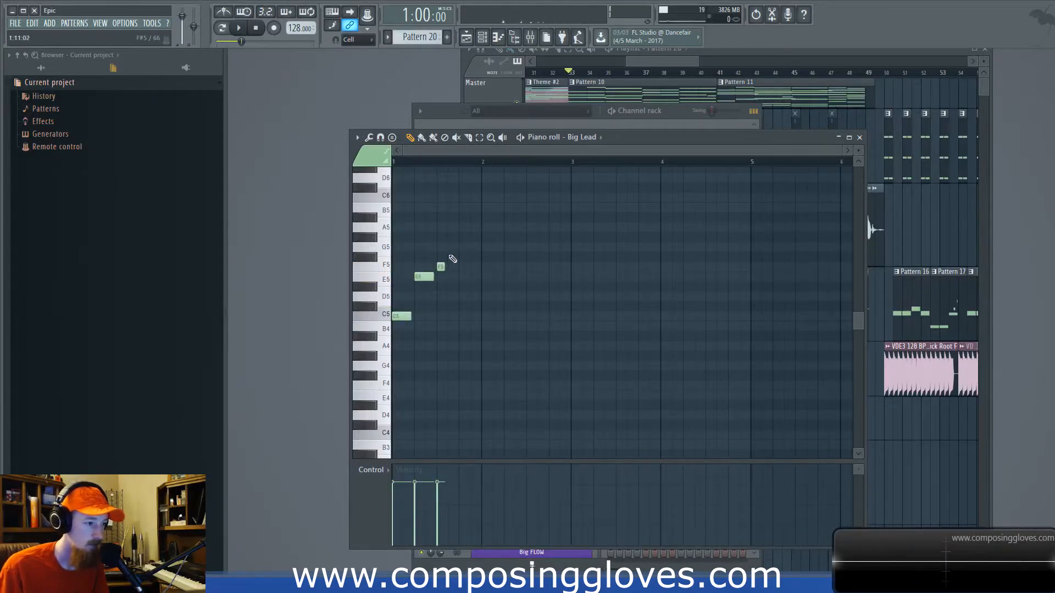
pyautogui.click(452, 246)
pyautogui.click(463, 228)
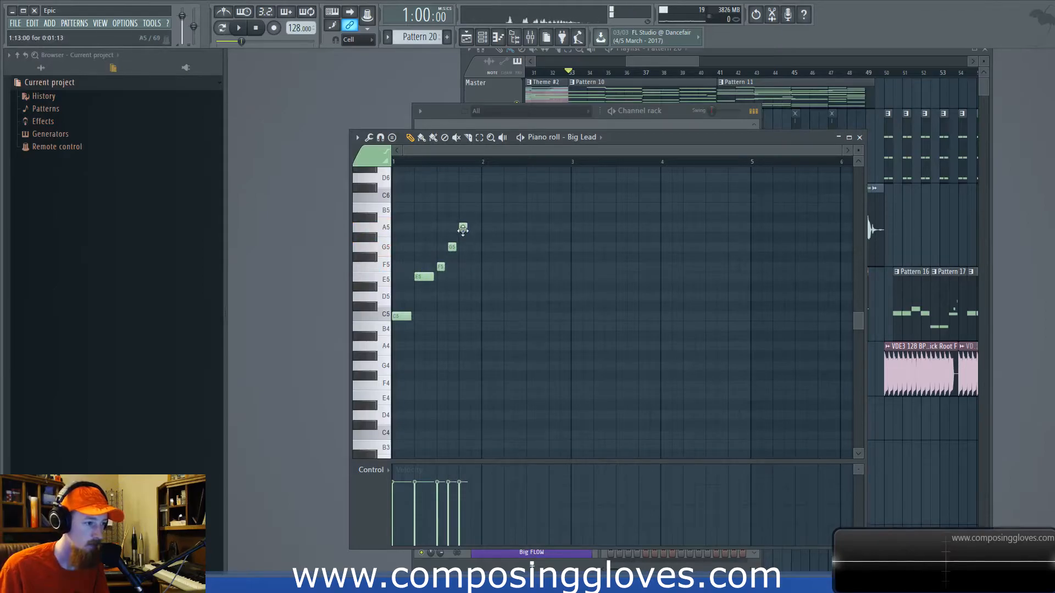
pyautogui.press('space')
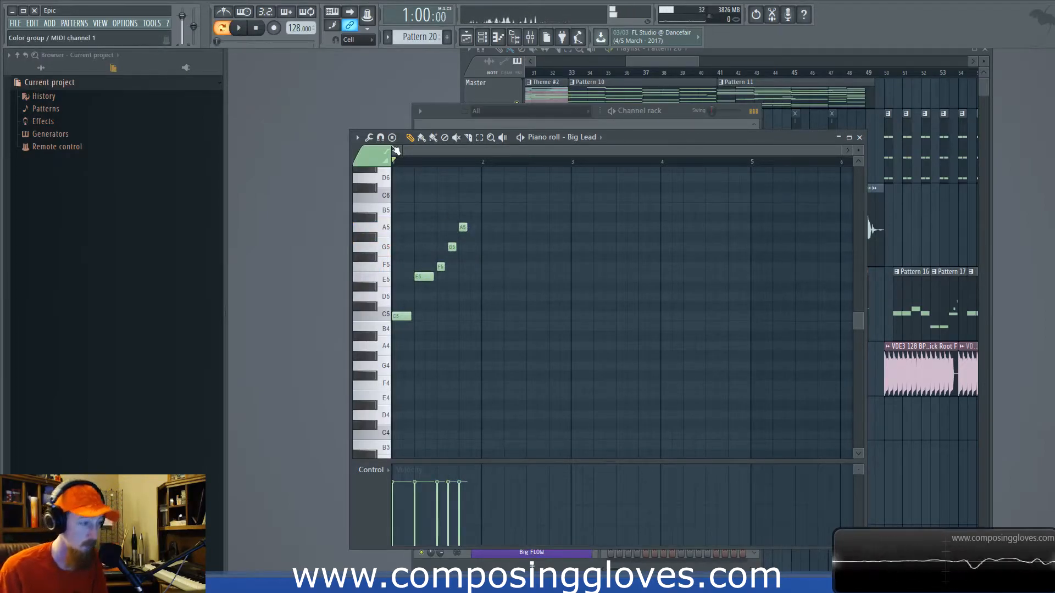
pyautogui.press('space')
pyautogui.press('space')
# Continue the melody in bar 2 with descending notes G5, F5, E5, D5 and C5.
pyautogui.click(484, 247)
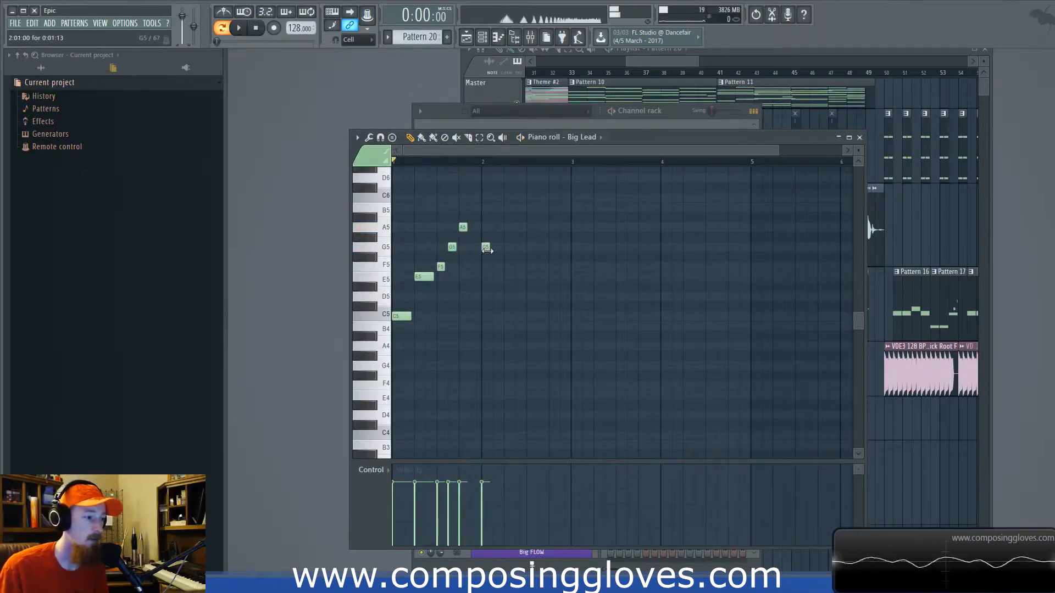
pyautogui.click(507, 267)
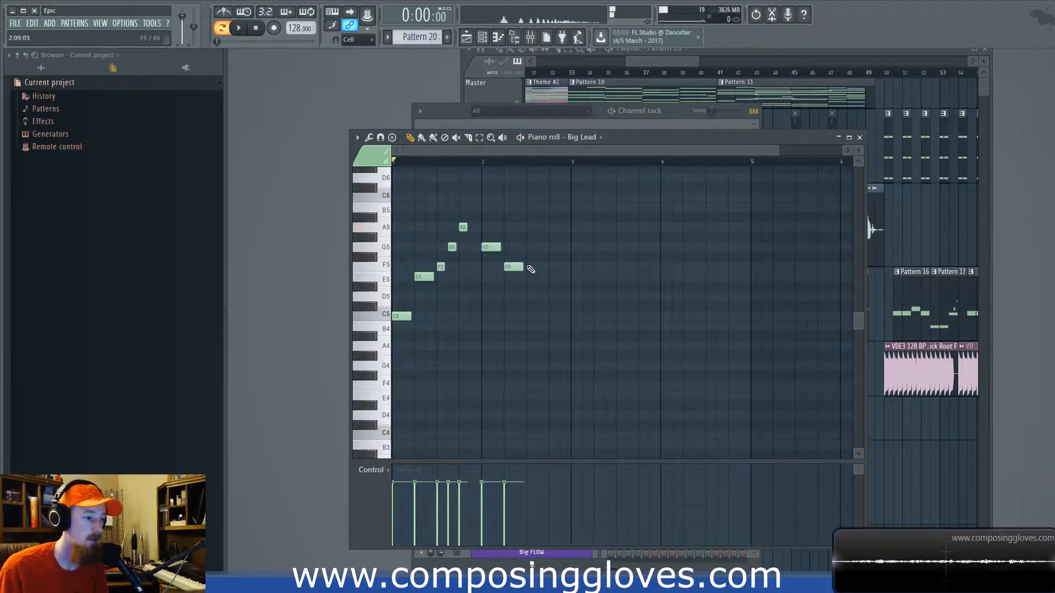
pyautogui.click(517, 277)
pyautogui.click(530, 297)
pyautogui.moveTo(532, 297); pyautogui.dragTo(545, 297)
pyautogui.click(553, 316)
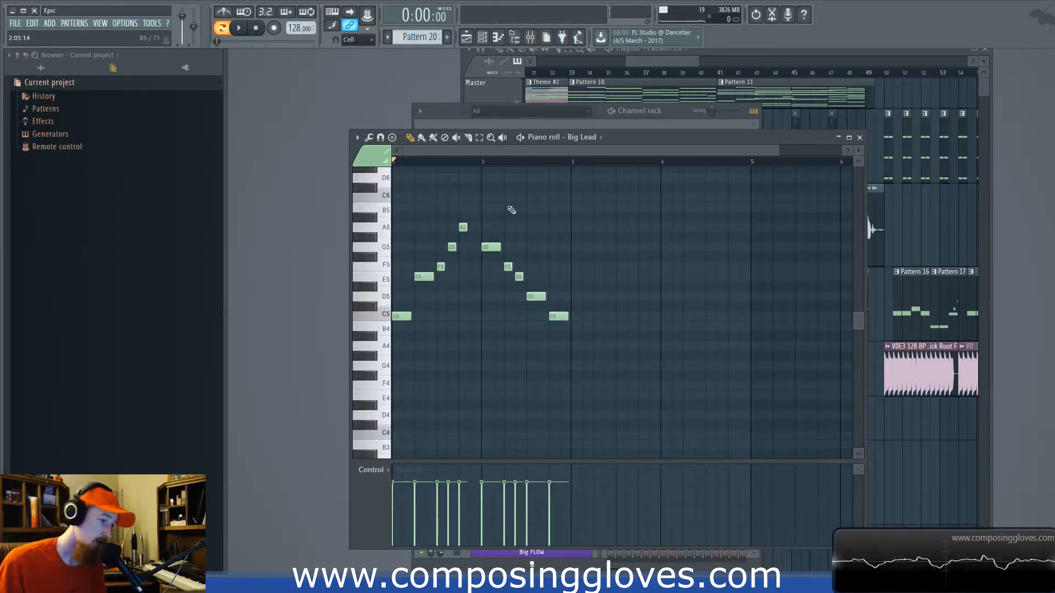
# Examine the melody's contour by highlighting individual notes, from the opening C5 to the D5 in bar 2.
pyautogui.moveTo(403, 223); pyautogui.dragTo(540, 298)
pyautogui.click(490, 206)
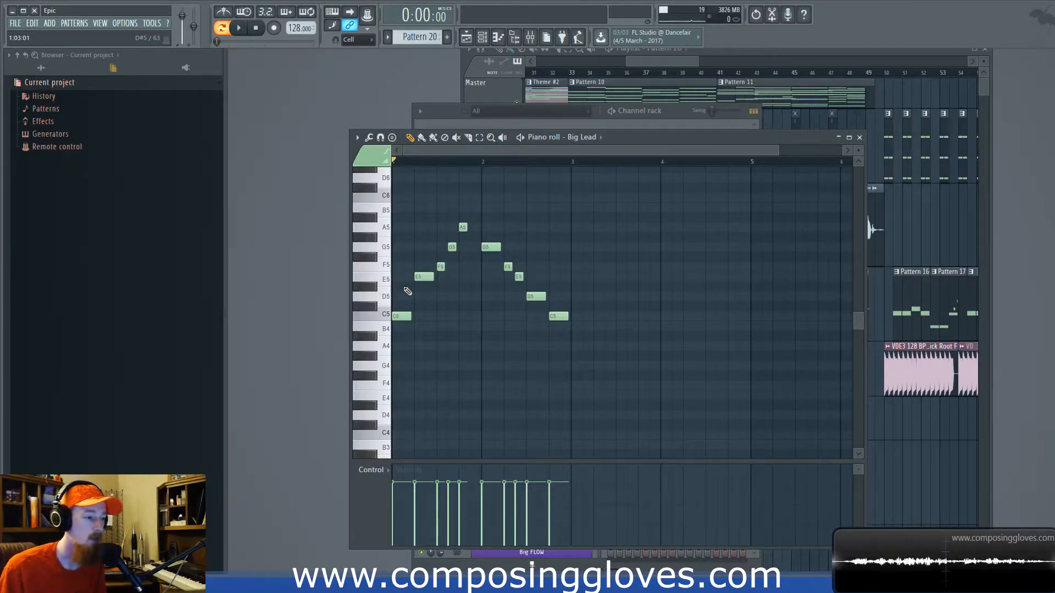
pyautogui.click(401, 317)
pyautogui.click(400, 318)
pyautogui.click(396, 323)
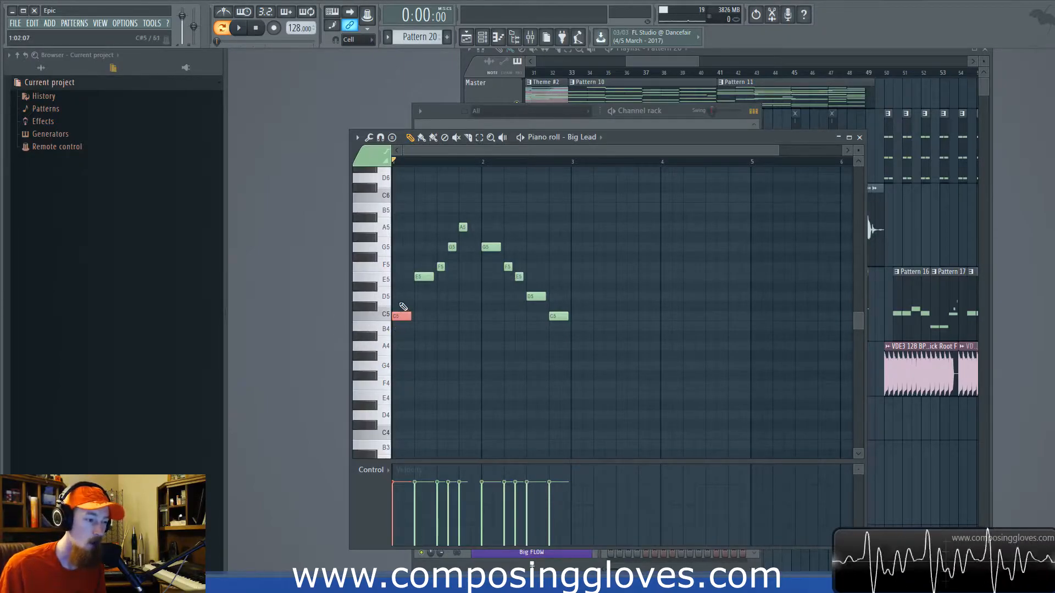
pyautogui.click(402, 328)
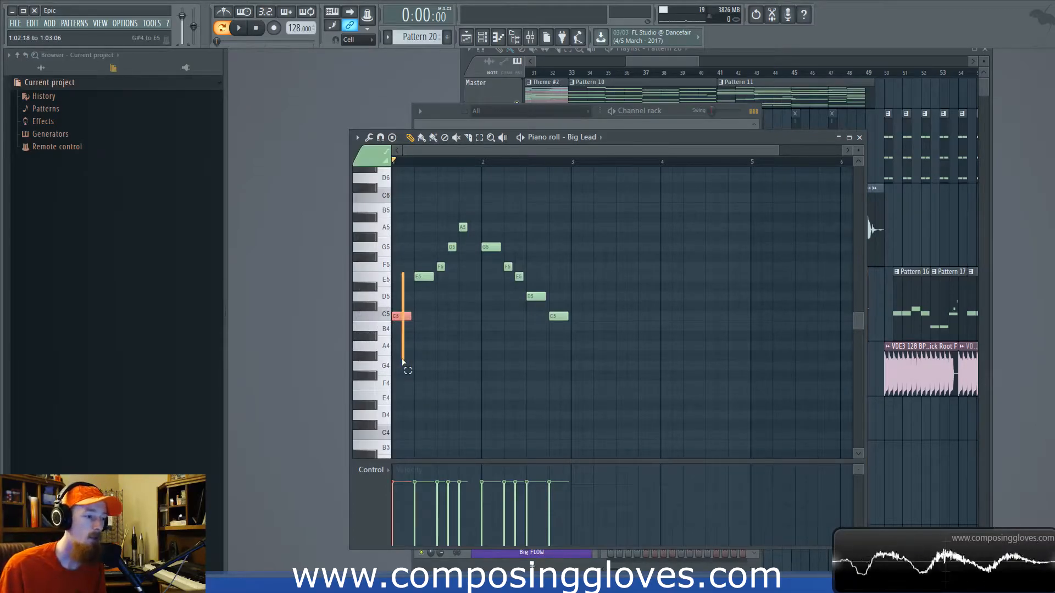
pyautogui.click(451, 247)
pyautogui.click(441, 267)
pyautogui.click(497, 247)
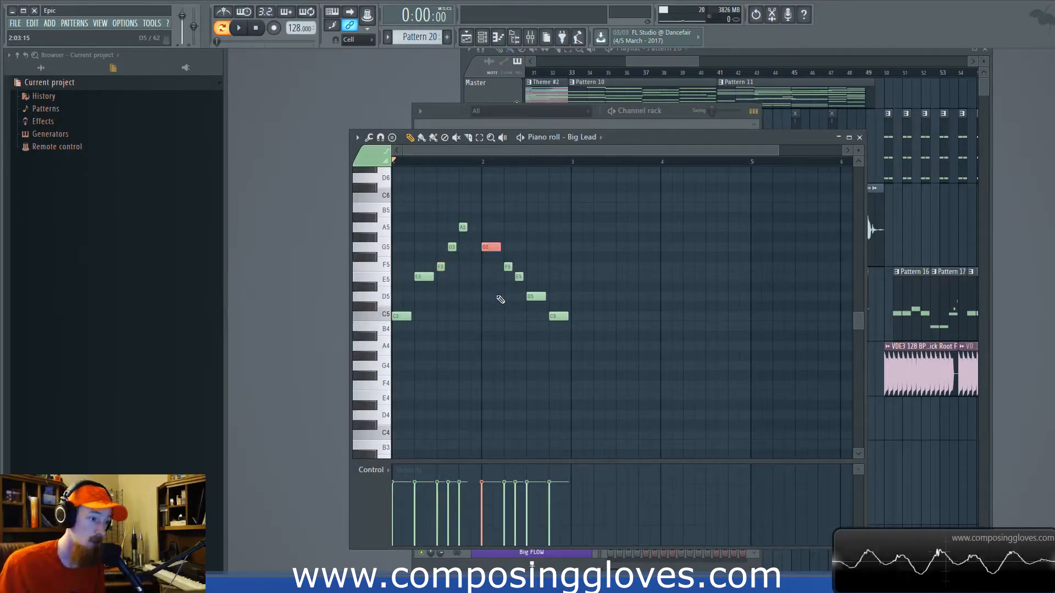
pyautogui.click(534, 298)
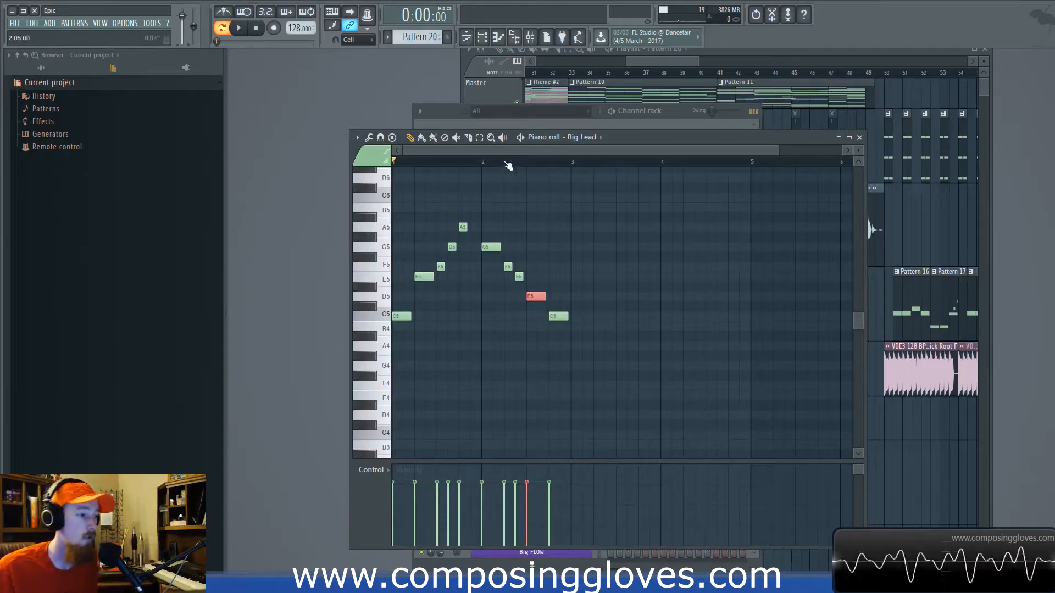
# Mark time ranges in the piano roll, including the first half of bar 2, and clear the selection.
pyautogui.doubleClick(478, 161)
pyautogui.moveTo(490, 165); pyautogui.dragTo(662, 165)
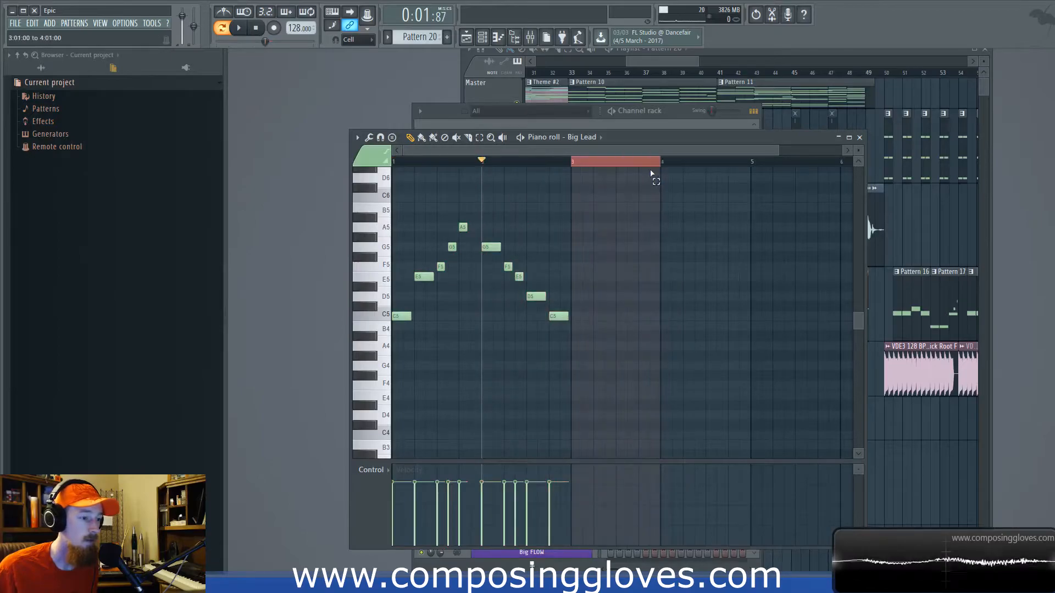
pyautogui.moveTo(437, 162); pyautogui.dragTo(392, 162)
pyautogui.moveTo(481, 164); pyautogui.dragTo(525, 173)
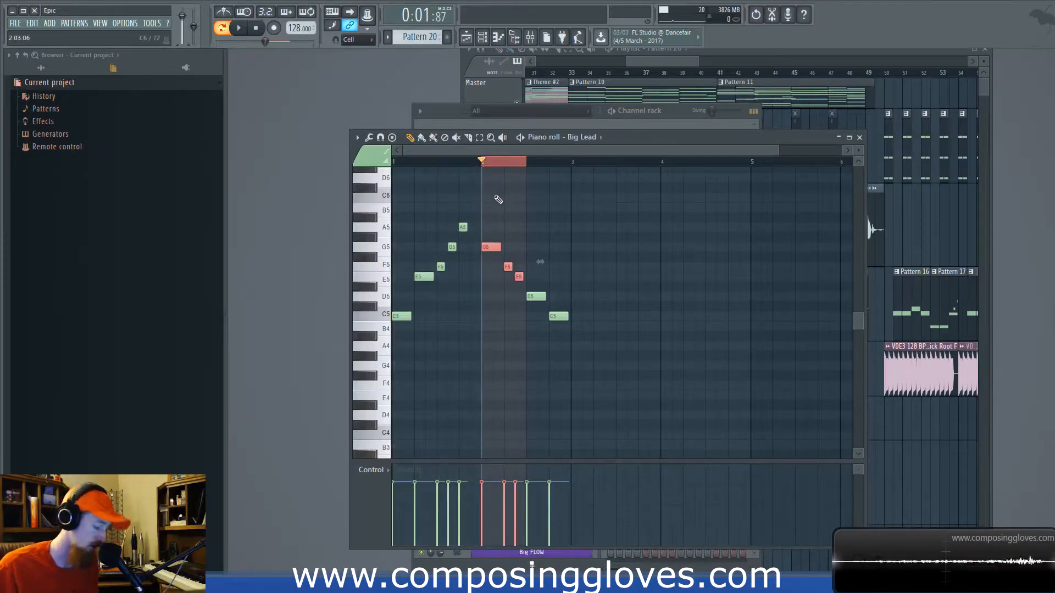
pyautogui.click(484, 211)
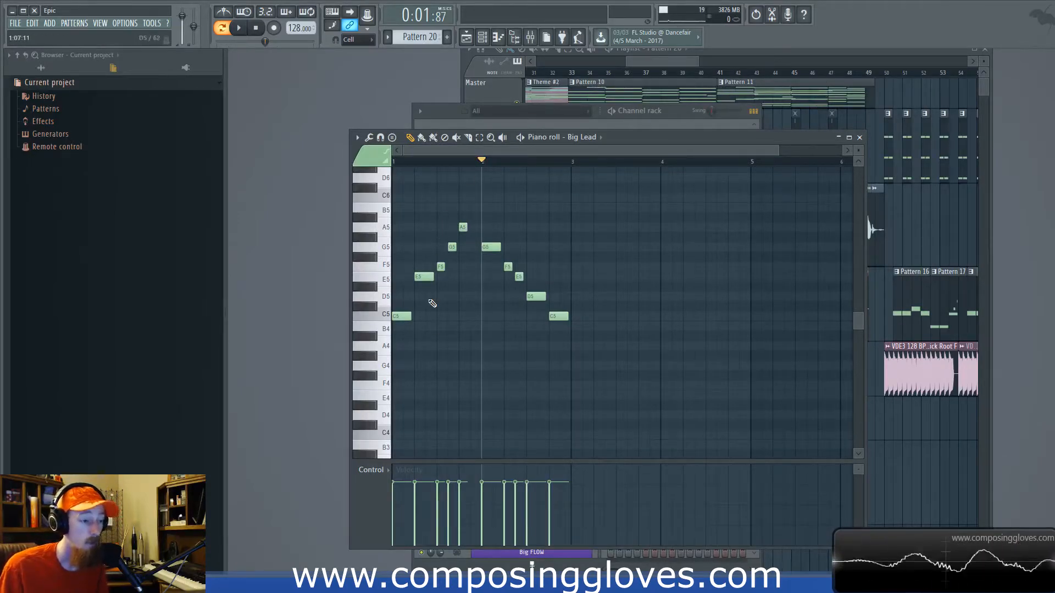
# Add a C4, E4, G4 chord lasting the first half of bar 1, and lower its velocity.
pyautogui.scroll(-3, 434, 329)
pyautogui.click(402, 374)
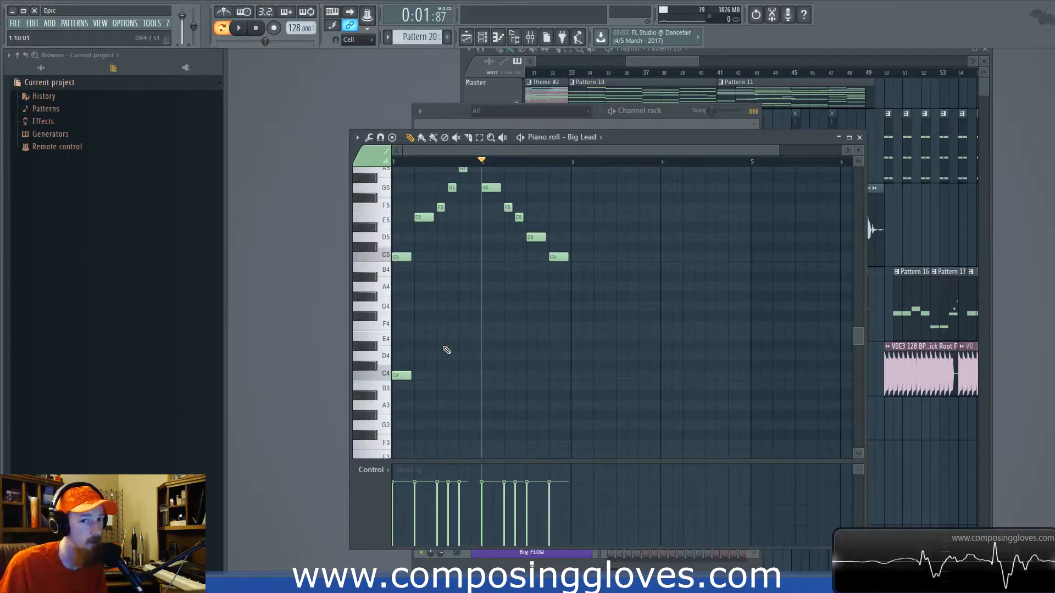
pyautogui.scroll(1, 407, 367)
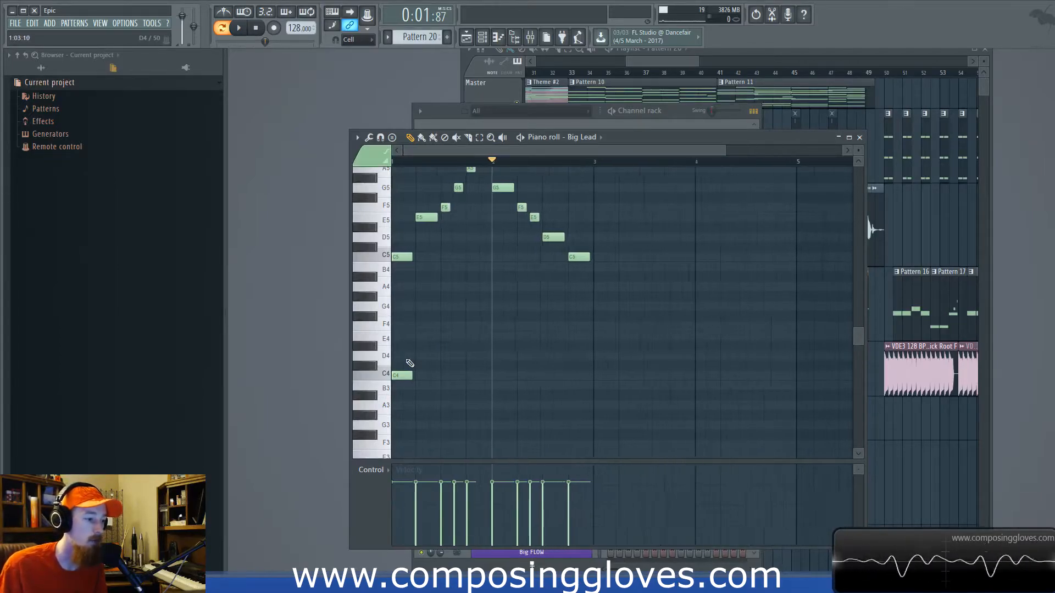
pyautogui.scroll(-1, 409, 352)
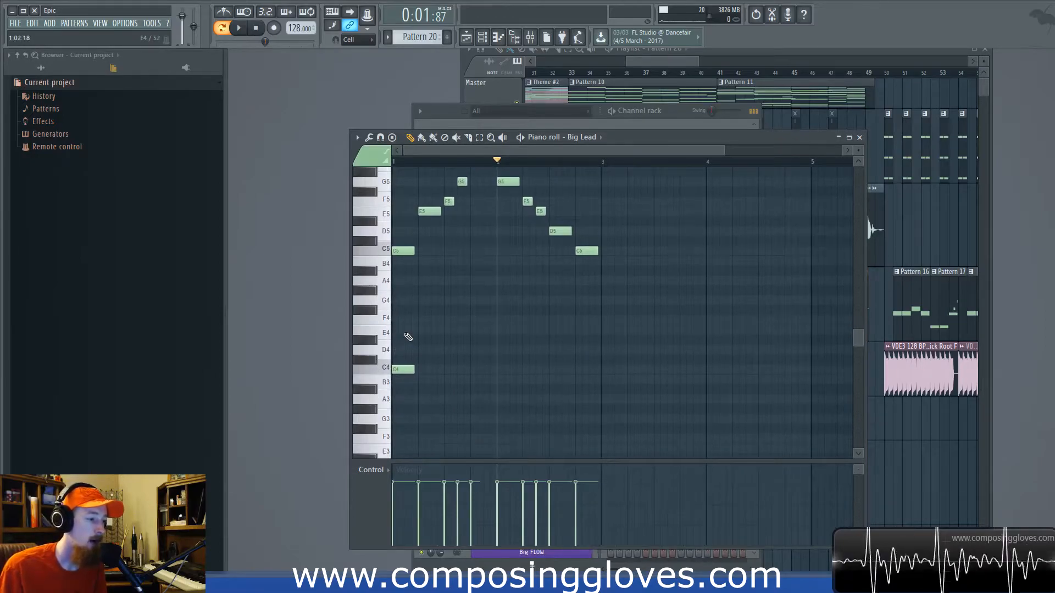
pyautogui.click(404, 330)
pyautogui.click(405, 301)
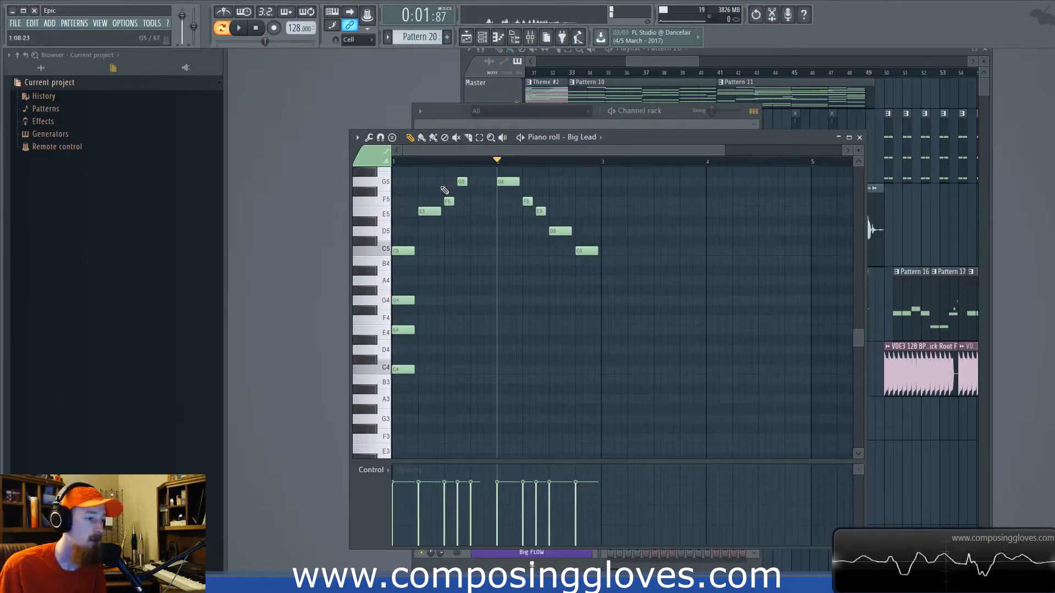
pyautogui.moveTo(391, 290); pyautogui.dragTo(440, 369)
pyautogui.click(408, 519)
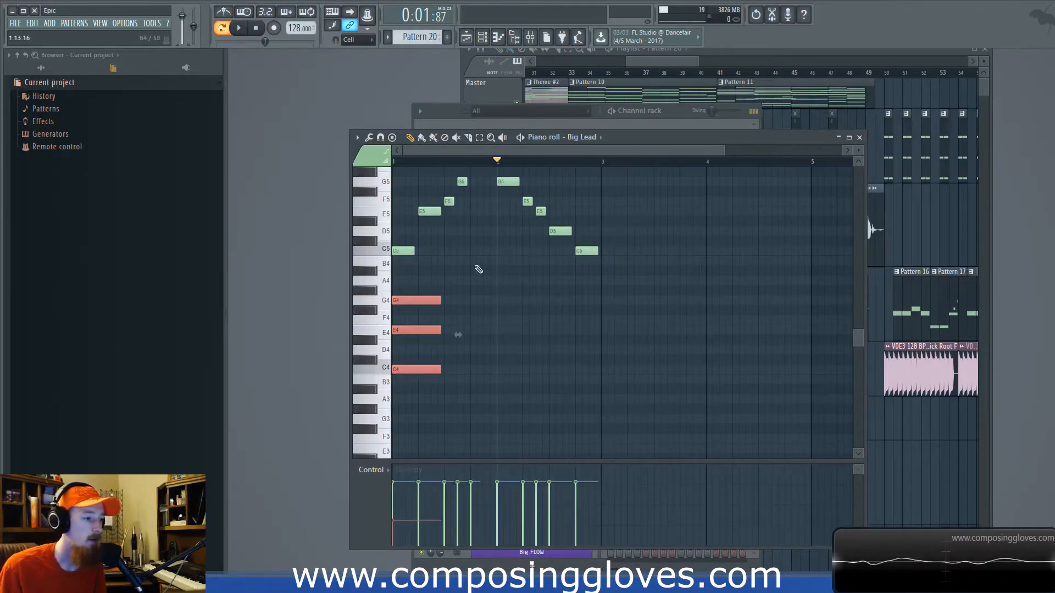
# Copy the chord to the second half of bar 1 and change the copy to C4, F4 and A4.
pyautogui.scroll(1, 479, 270)
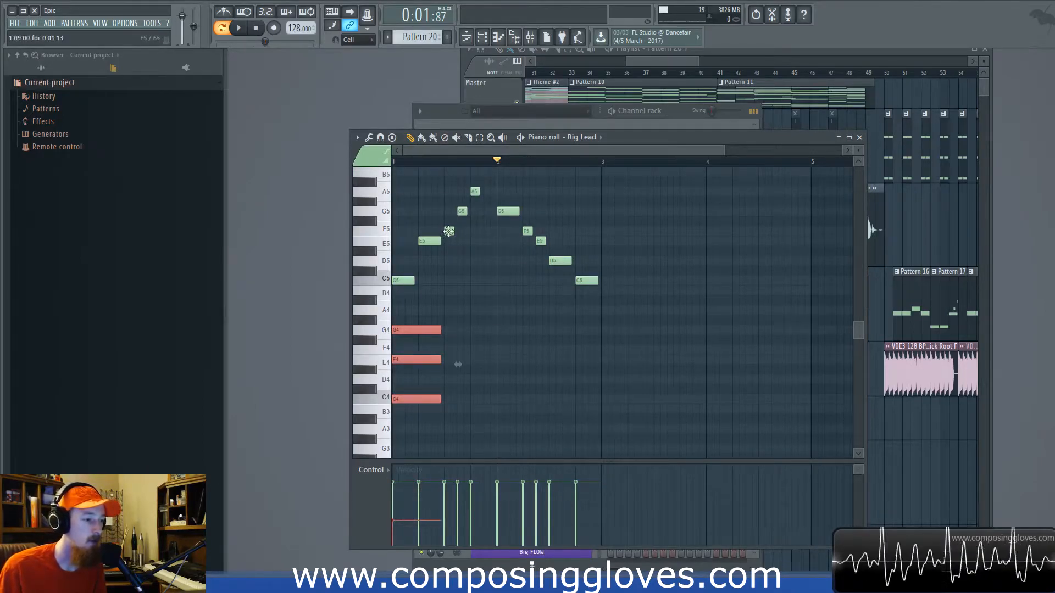
pyautogui.moveTo(425, 401); pyautogui.dragTo(479, 405)
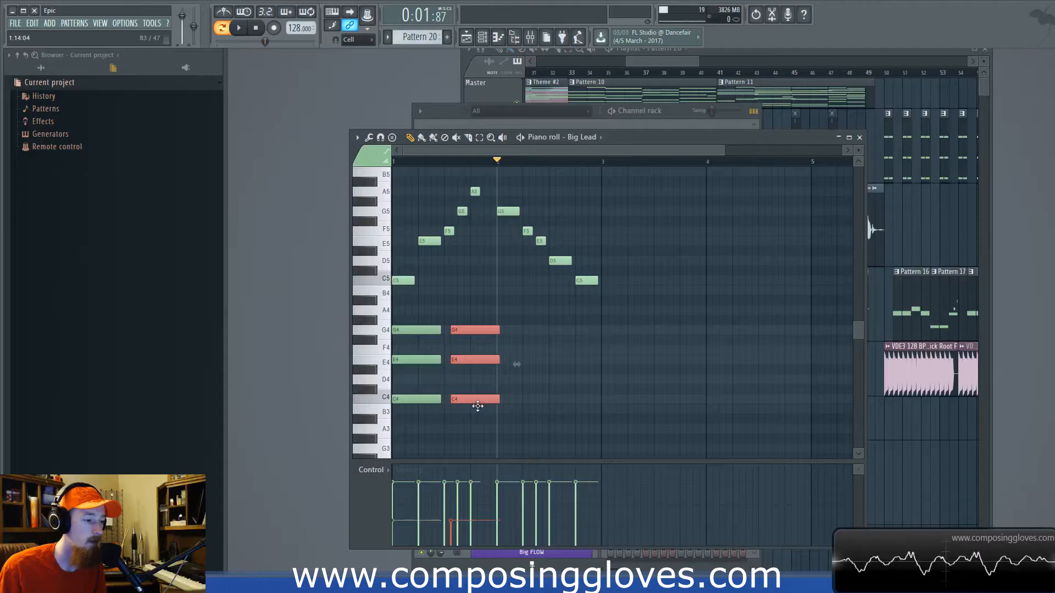
pyautogui.moveTo(467, 360); pyautogui.dragTo(460, 311)
pyautogui.moveTo(391, 276); pyautogui.dragTo(532, 419)
pyautogui.moveTo(419, 302); pyautogui.dragTo(522, 423)
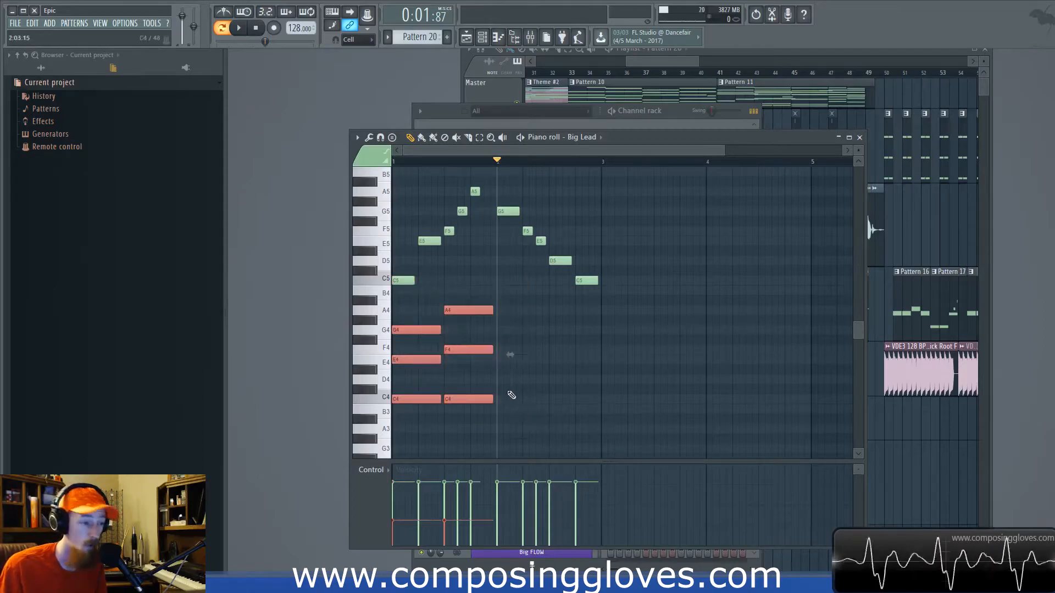
pyautogui.click(543, 318)
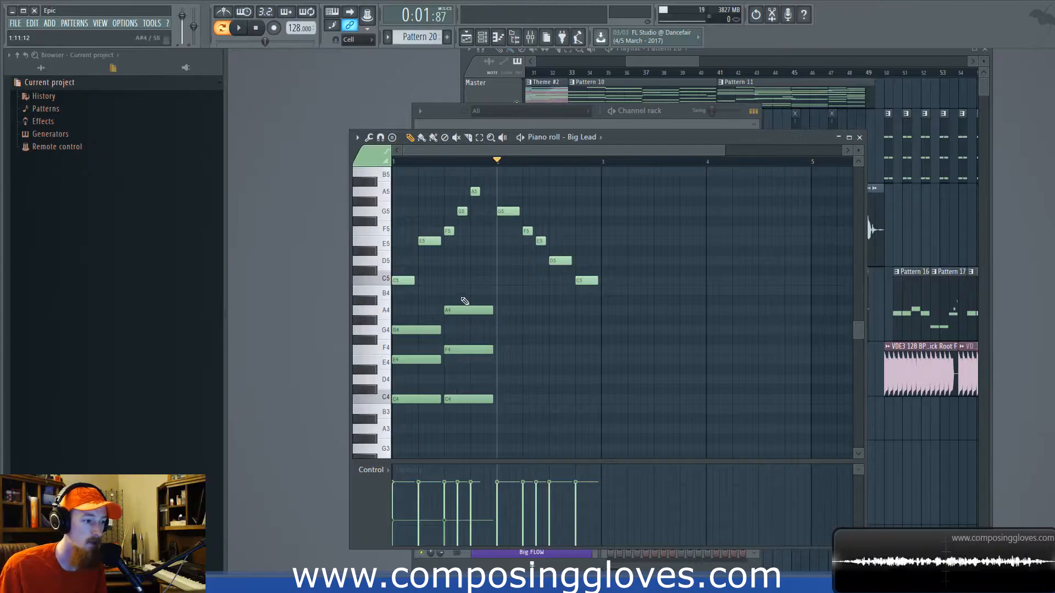
# Return the song position to the start, select the Pattern 11 clip in the playlist, and view the section following it.
pyautogui.press('space')
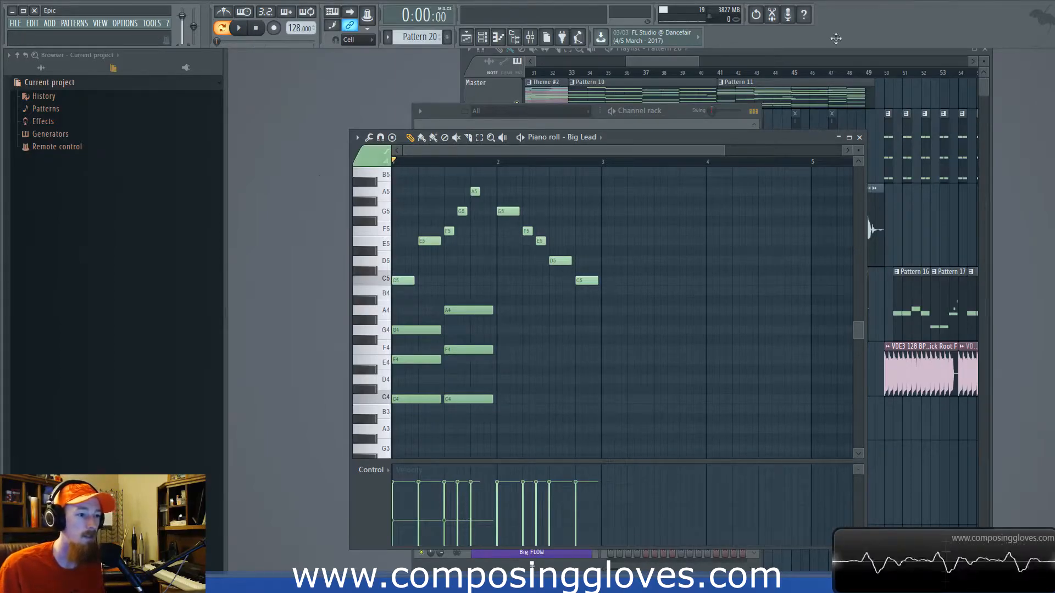
pyautogui.click(796, 91)
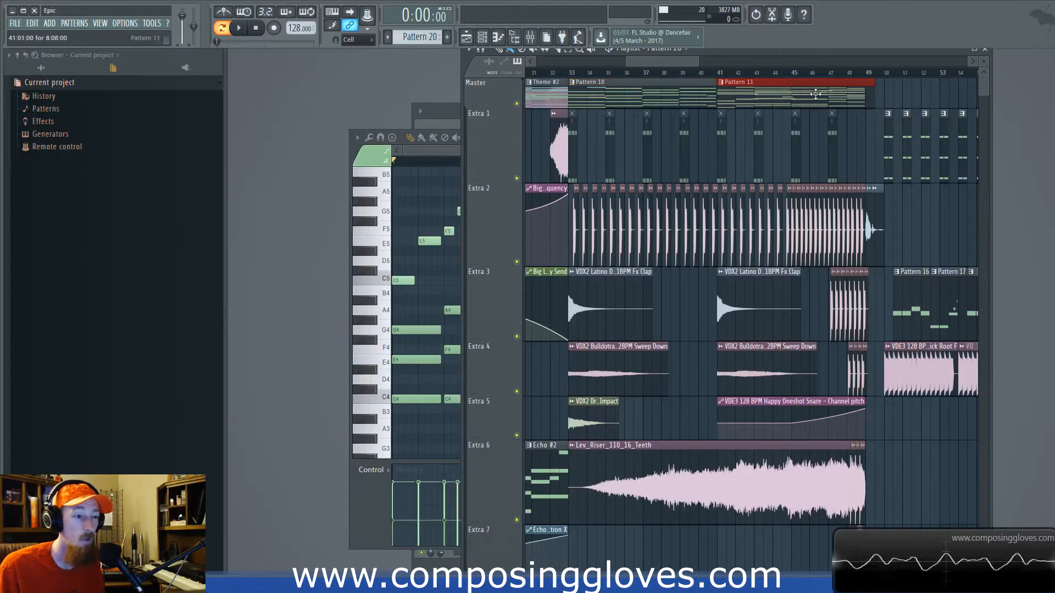
pyautogui.moveTo(686, 61); pyautogui.dragTo(699, 62)
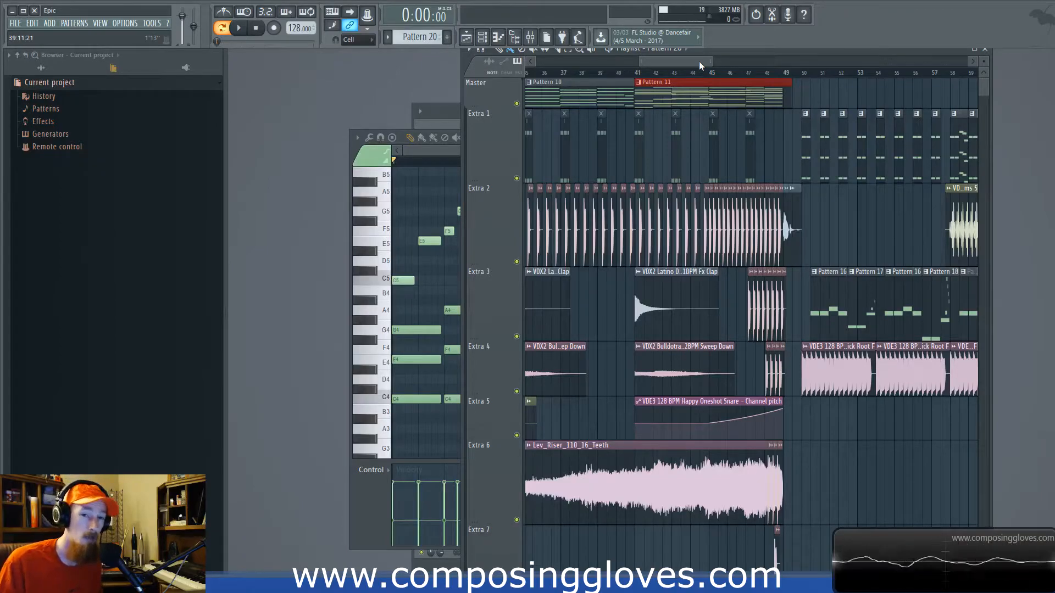
# Return to the Big Lead piano roll and listen to the melody with its two chords.
pyautogui.click(444, 153)
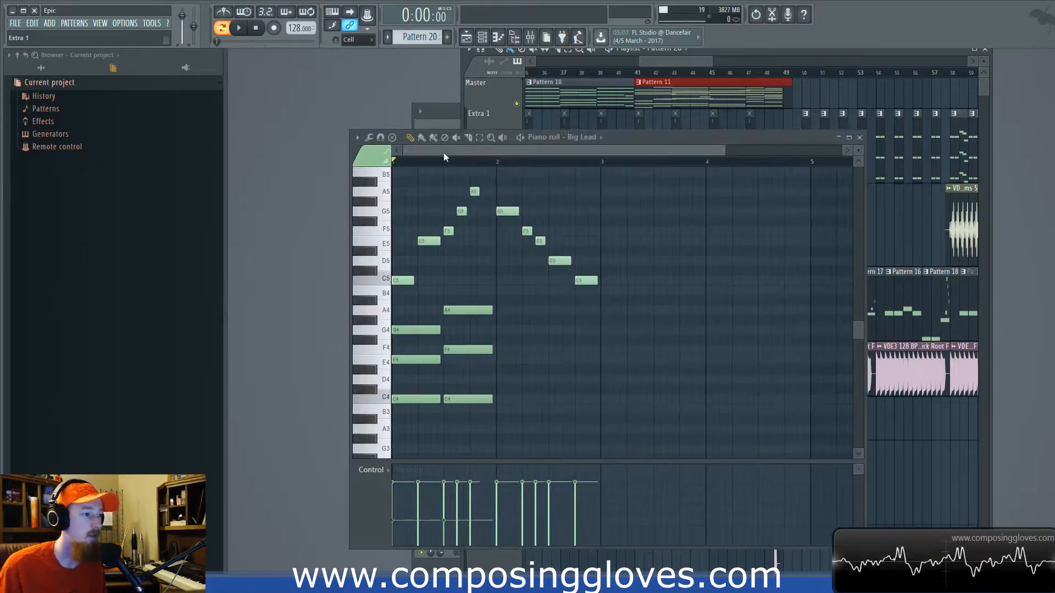
pyautogui.press('space')
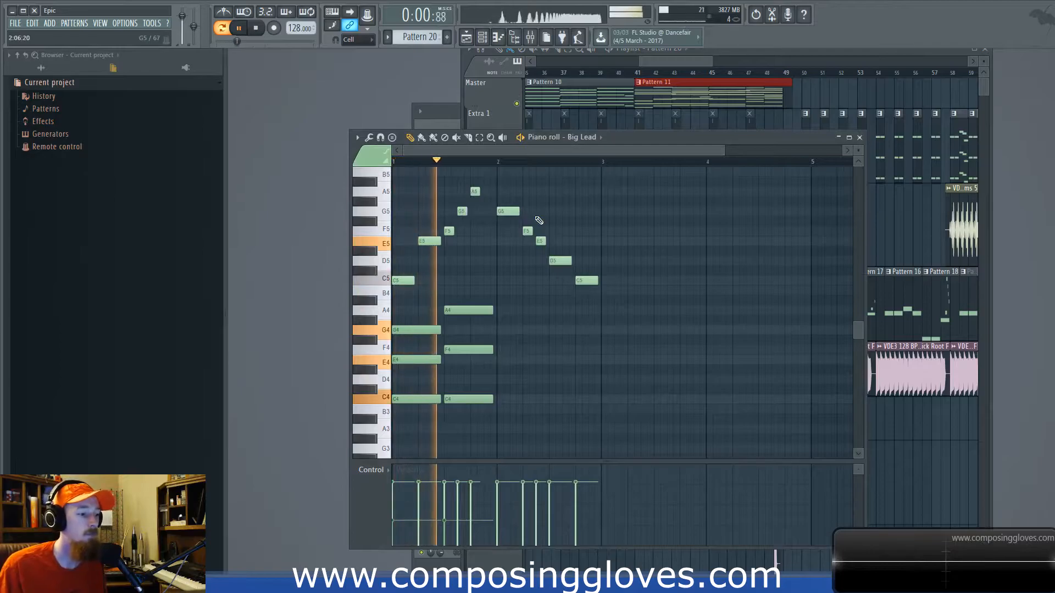
pyautogui.press('space')
# Put the melody and chords on an FL Keys channel, open its piano roll, and play the pattern.
pyautogui.scroll(3, 431, 306)
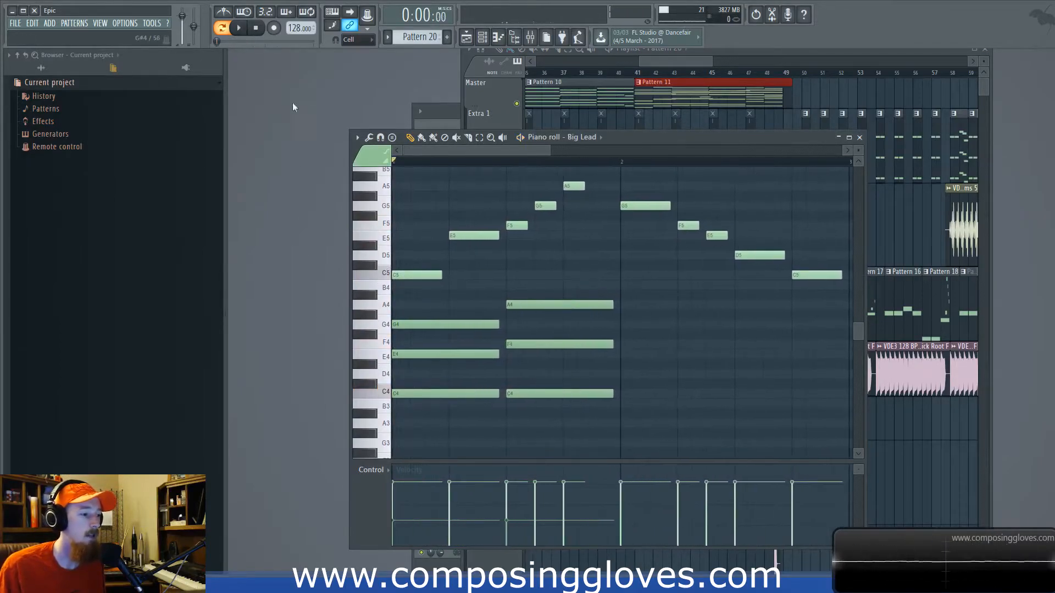
pyautogui.press('F6')
pyautogui.click(556, 263)
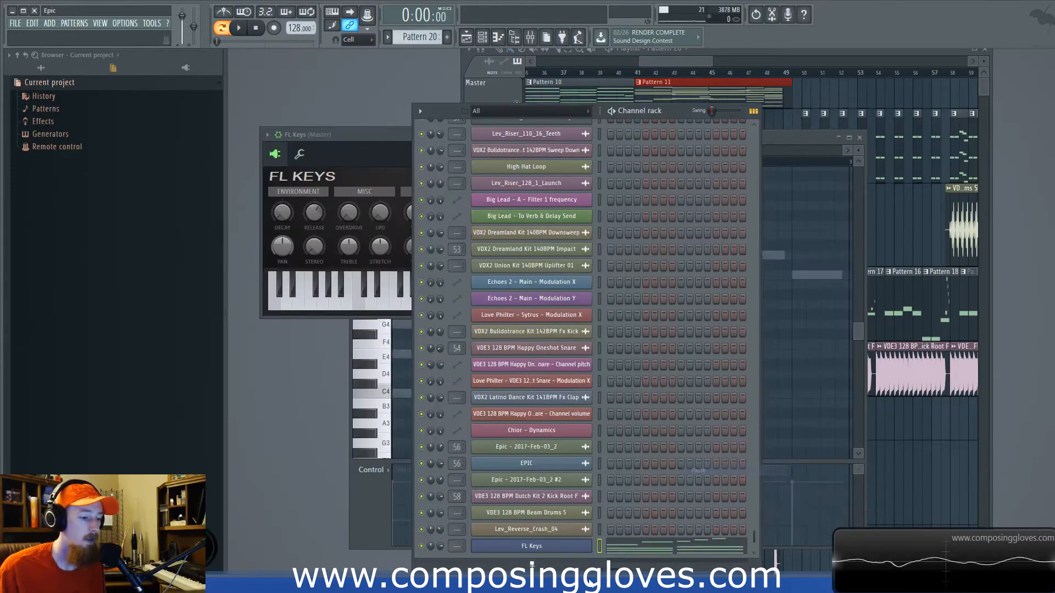
pyautogui.click(626, 546)
pyautogui.press('space')
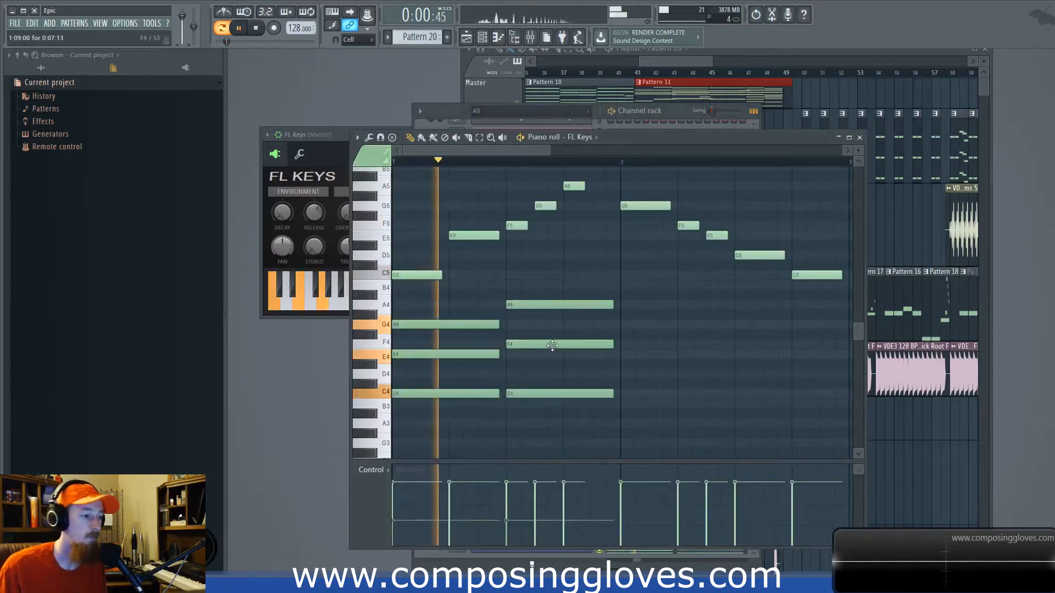
# Lower the velocity of the six chord notes in bar 1 to 62% and listen to the result.
pyautogui.press('space')
pyautogui.moveTo(424, 292); pyautogui.dragTo(550, 399)
pyautogui.moveTo(380, 528); pyautogui.dragTo(549, 497)
pyautogui.press('space')
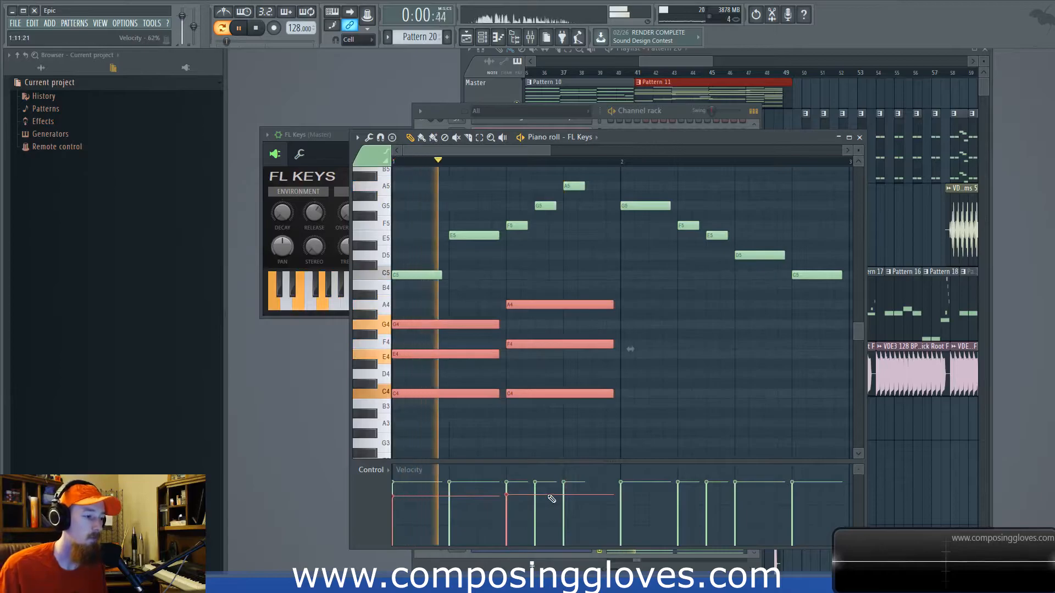
pyautogui.press('space')
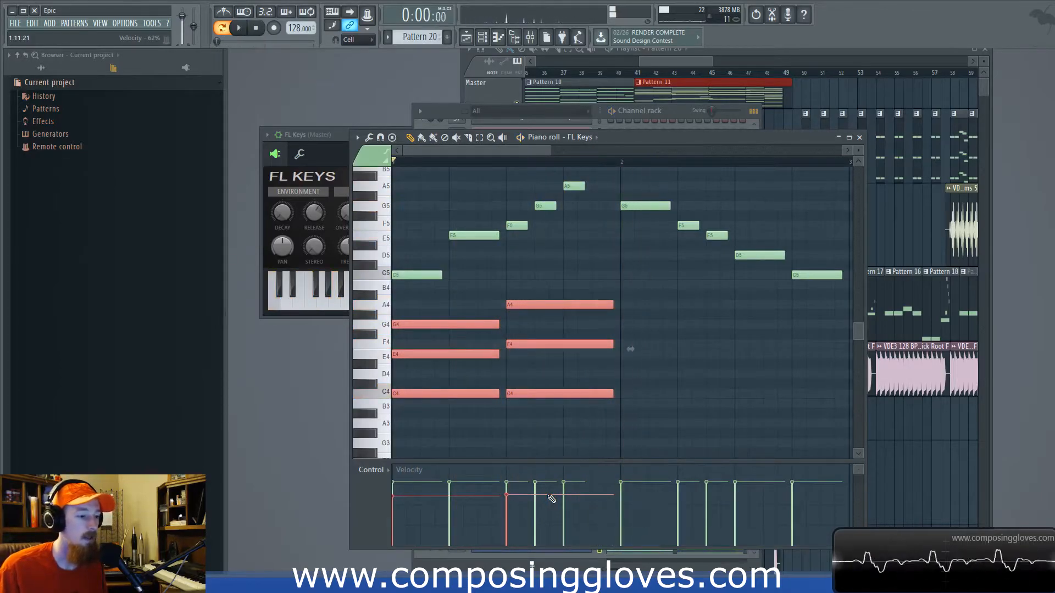
# Break up both chords by shortening each C4, delaying their upper notes by one beat, and playing the pattern.
pyautogui.scroll(-2, 551, 292)
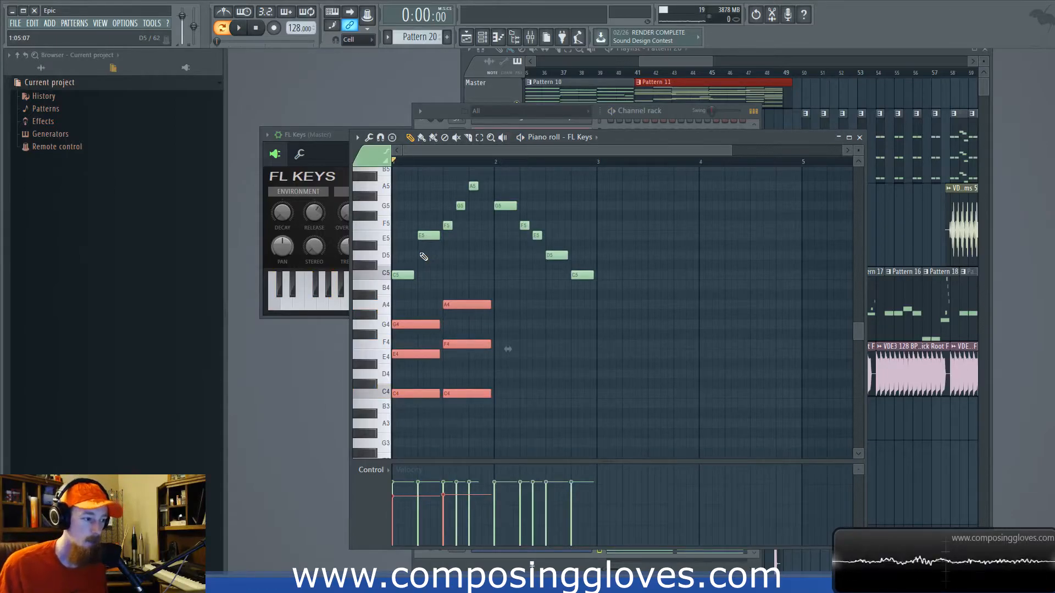
pyautogui.click(474, 278)
pyautogui.scroll(1, 439, 264)
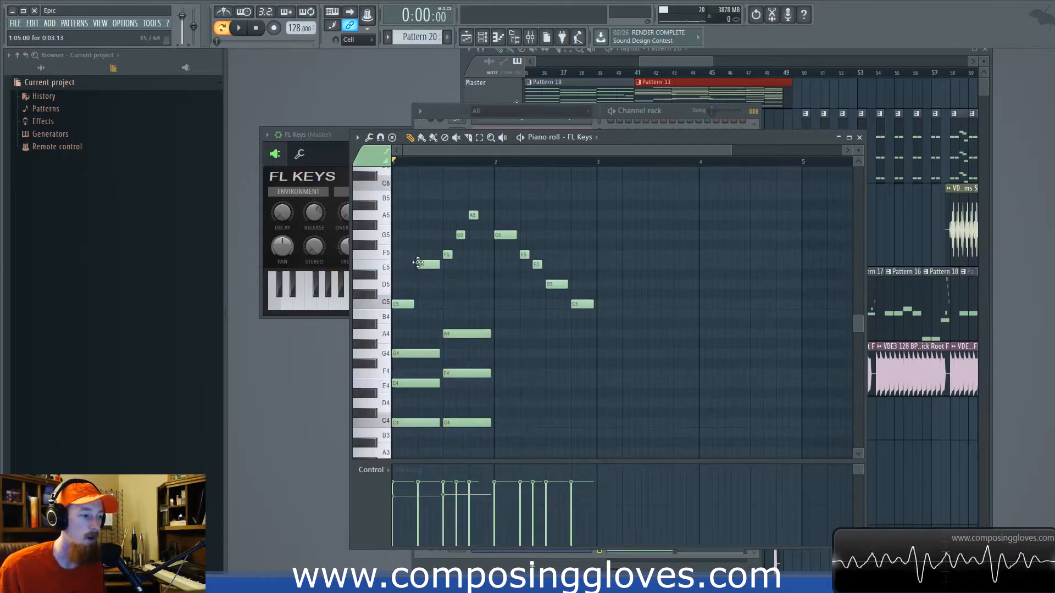
pyautogui.scroll(2, 495, 286)
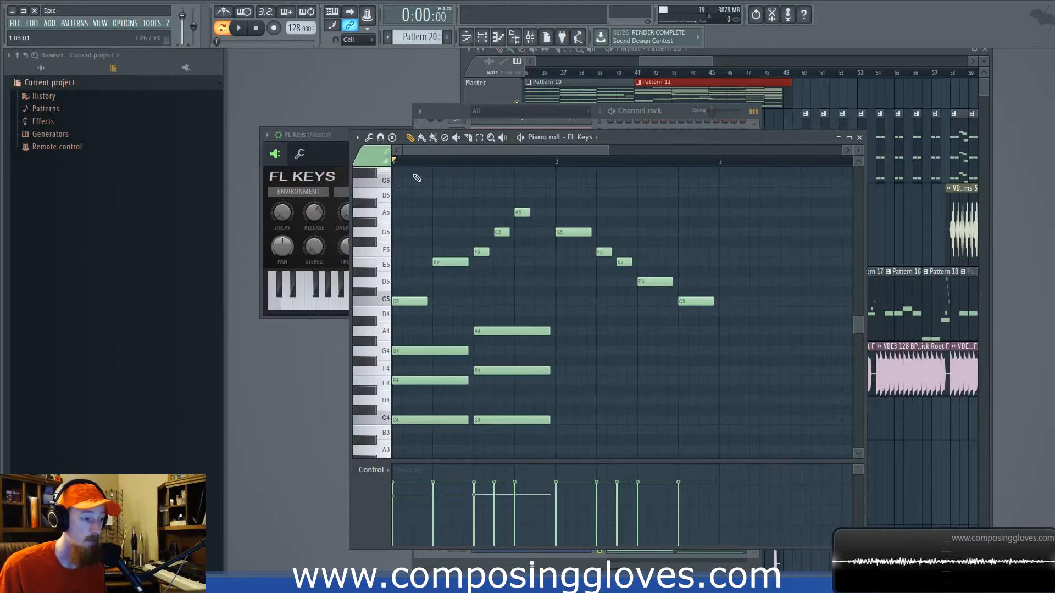
pyautogui.click(390, 311)
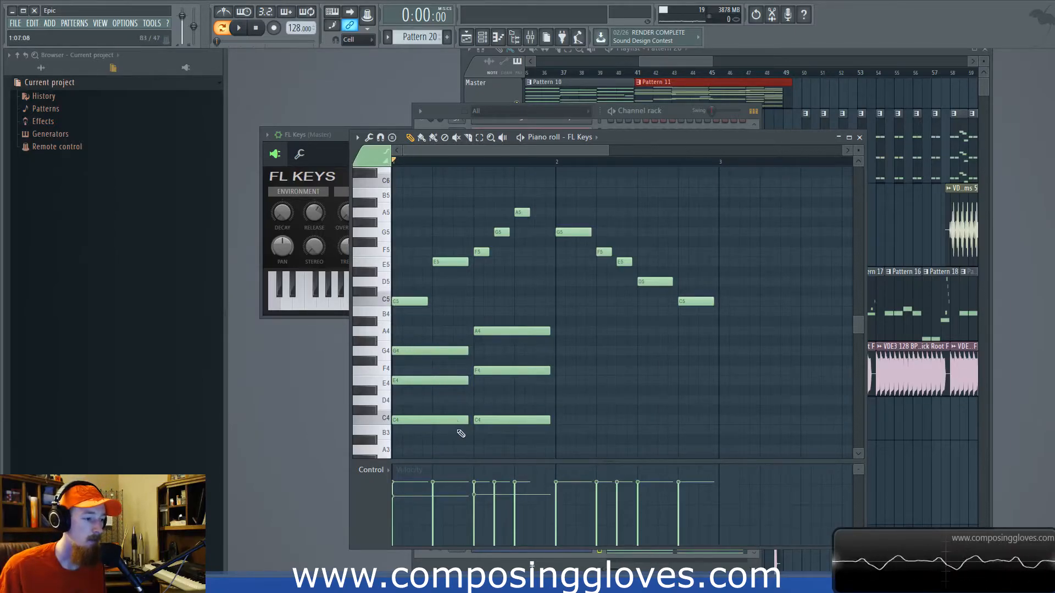
pyautogui.moveTo(468, 420); pyautogui.dragTo(427, 421)
pyautogui.moveTo(429, 352); pyautogui.dragTo(460, 383)
pyautogui.moveTo(470, 318); pyautogui.dragTo(549, 372)
pyautogui.moveTo(550, 421); pyautogui.dragTo(511, 423)
pyautogui.press('space')
pyautogui.press('space')
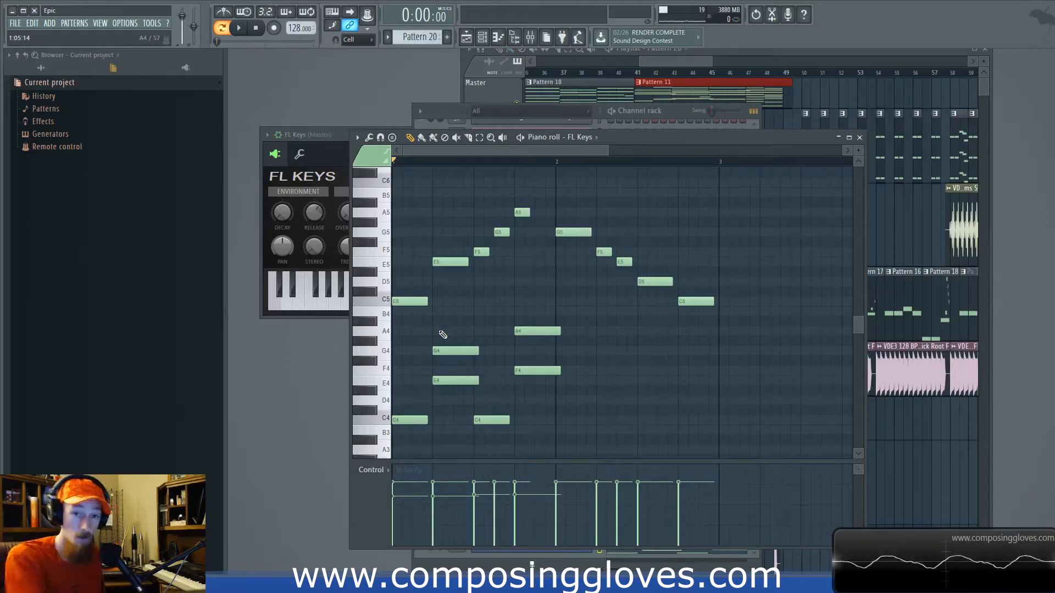
# Delete all the notes from the FL Keys piano roll and close it.
pyautogui.hotkey('ctrl', 'a')
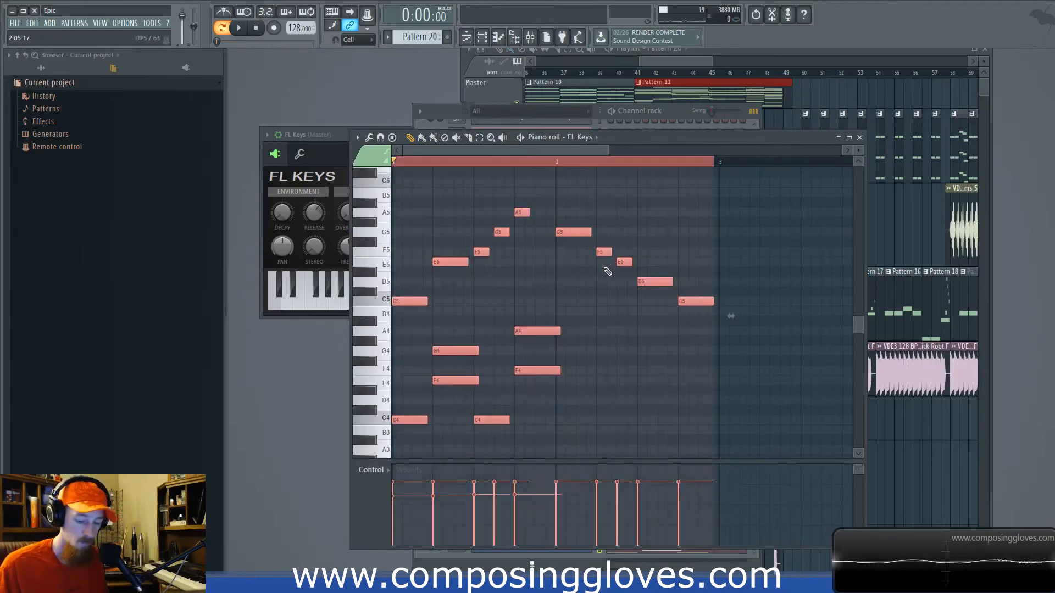
pyautogui.press('Delete')
pyautogui.click(860, 137)
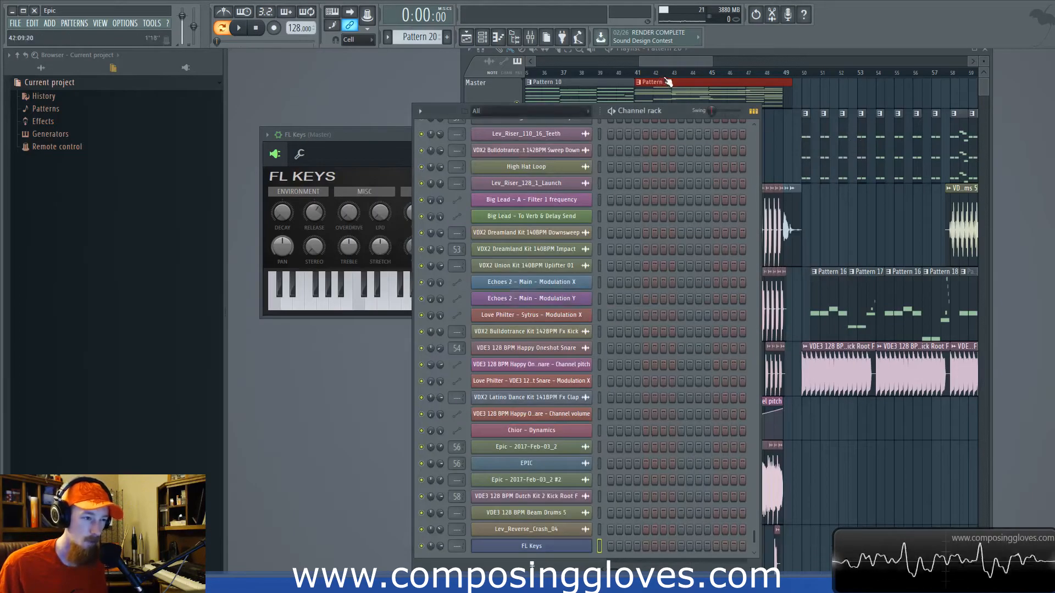
# Choose Pattern 10 from its playlist clip and set the song position to bar 33.
pyautogui.click(585, 90)
pyautogui.click(585, 90)
pyautogui.moveTo(677, 64)
pyautogui.mouseDown()
pyautogui.moveTo(651, 67)
pyautogui.moveTo(676, 71)
pyautogui.moveTo(666, 71)
pyautogui.mouseUp()
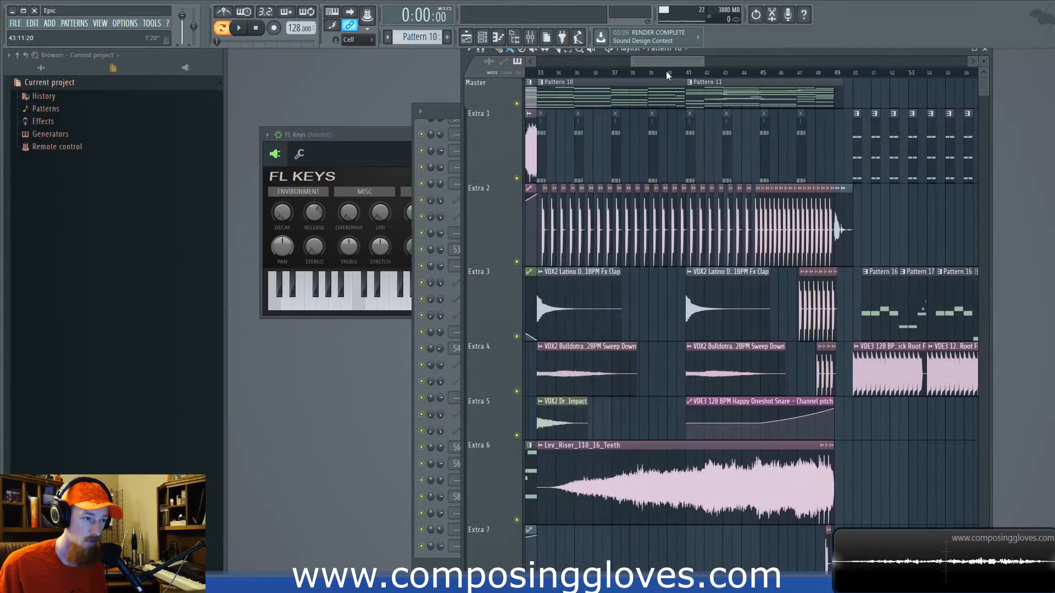
pyautogui.click(548, 72)
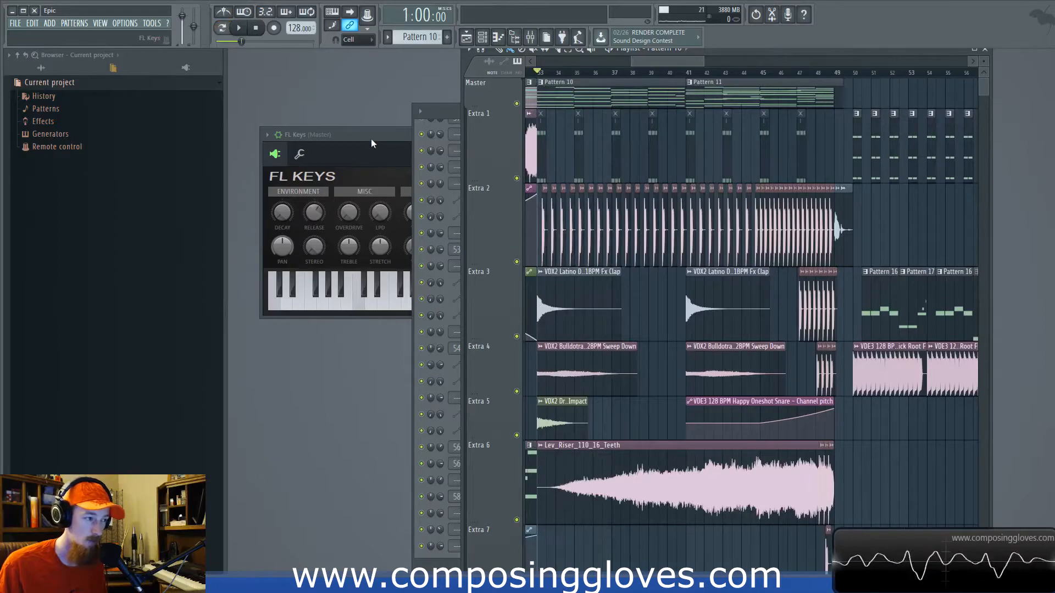
# Close the FL Keys plugin window and show the playlist around the Pattern 10 clip.
pyautogui.click(399, 135)
pyautogui.click(522, 135)
pyautogui.moveTo(681, 61); pyautogui.dragTo(677, 64)
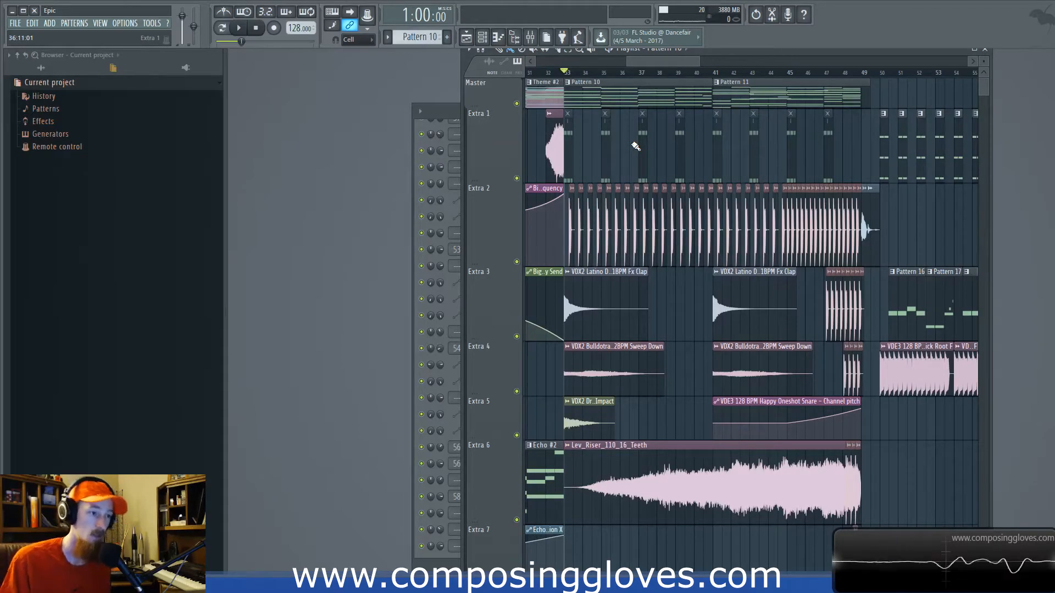
# View the whole arrangement, select the Pattern 10 and Pattern 11 clips on the Master track, and clear the selection.
pyautogui.scroll(-3, 636, 146)
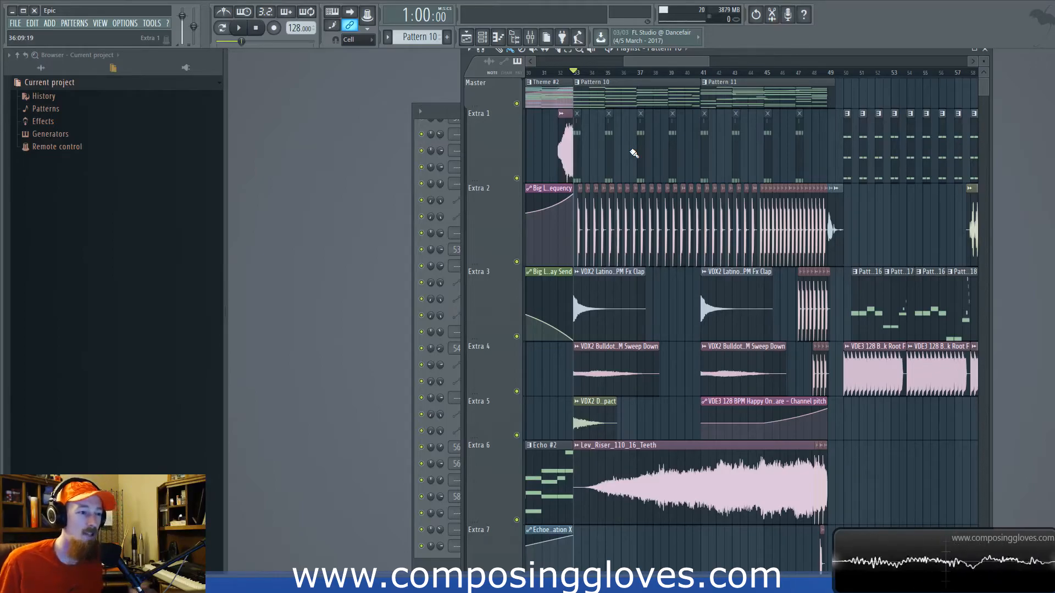
pyautogui.scroll(-5, 634, 153)
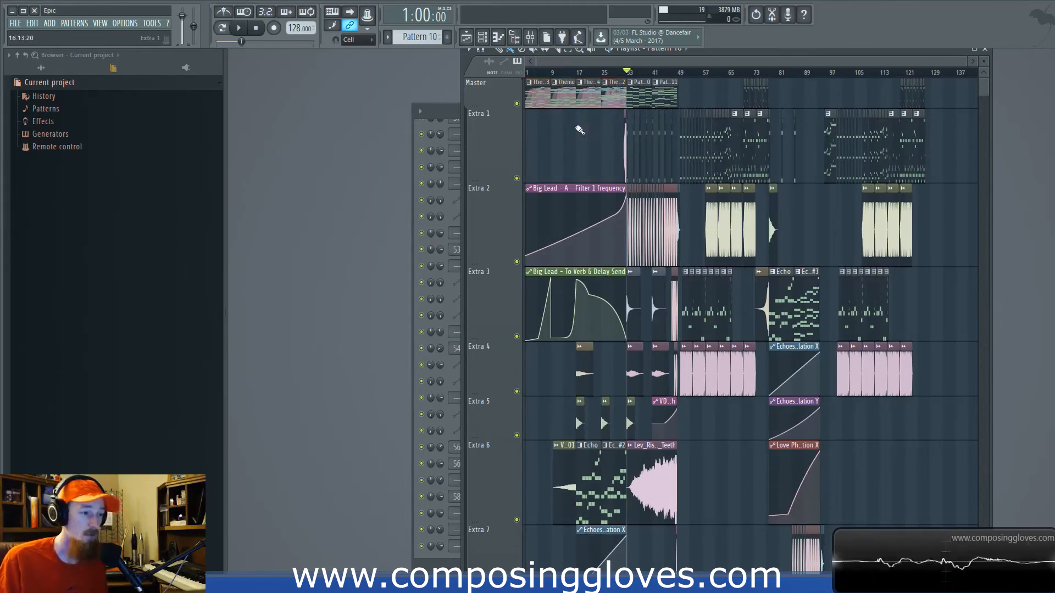
pyautogui.moveTo(528, 96); pyautogui.dragTo(671, 109)
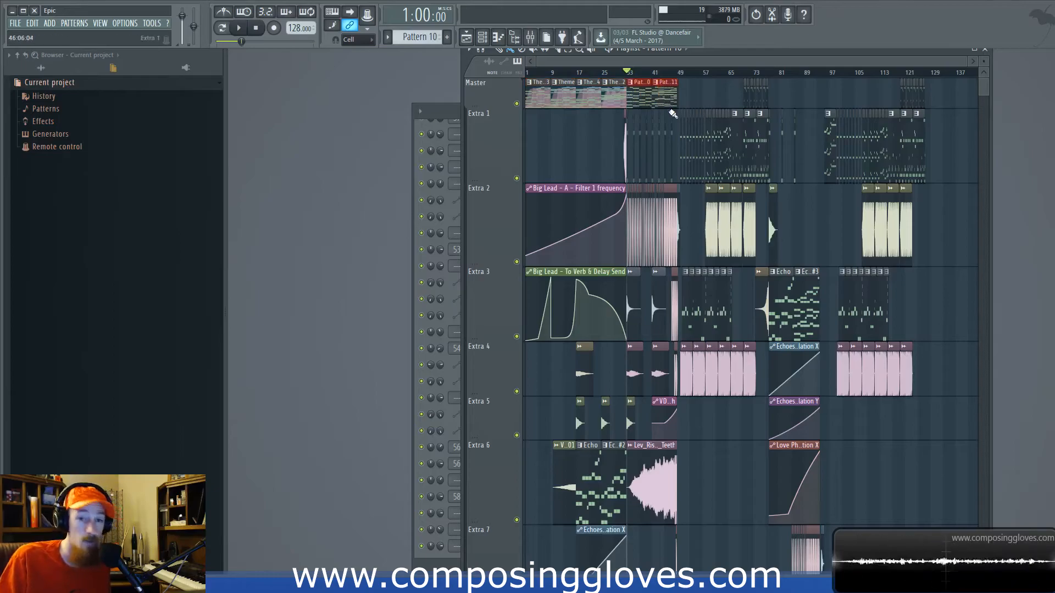
pyautogui.click(612, 132)
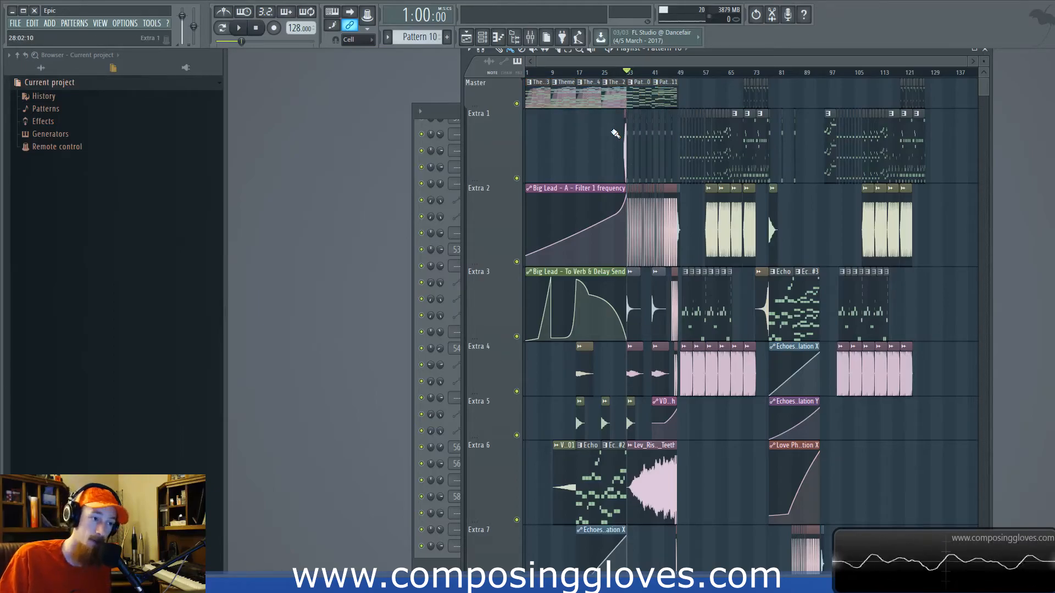
# Examine the opening theme clips on the Master track ahead of Pattern 10.
pyautogui.scroll(5, 569, 136)
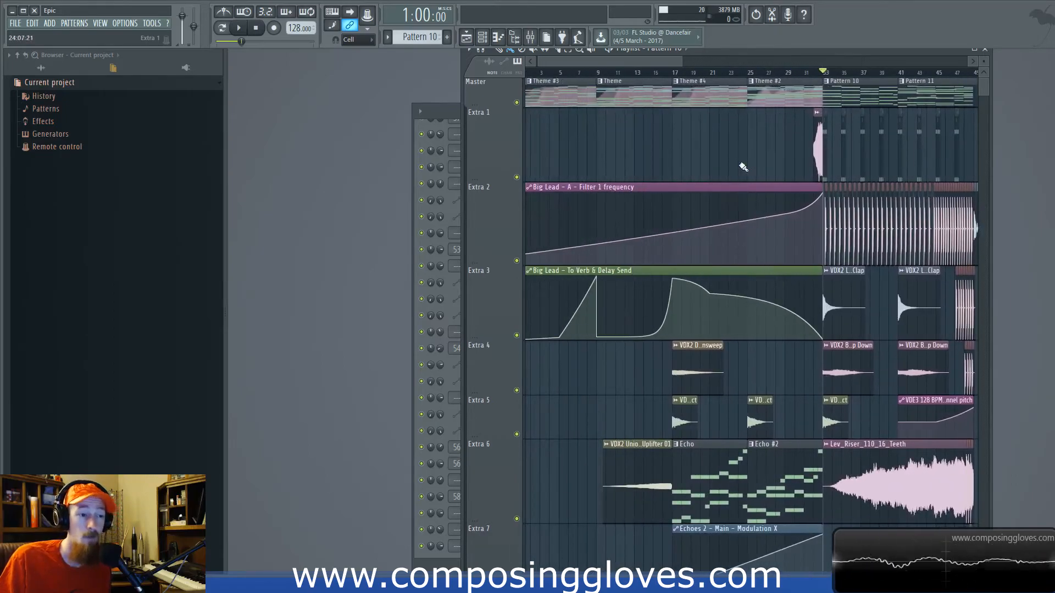
pyautogui.scroll(-3, 742, 168)
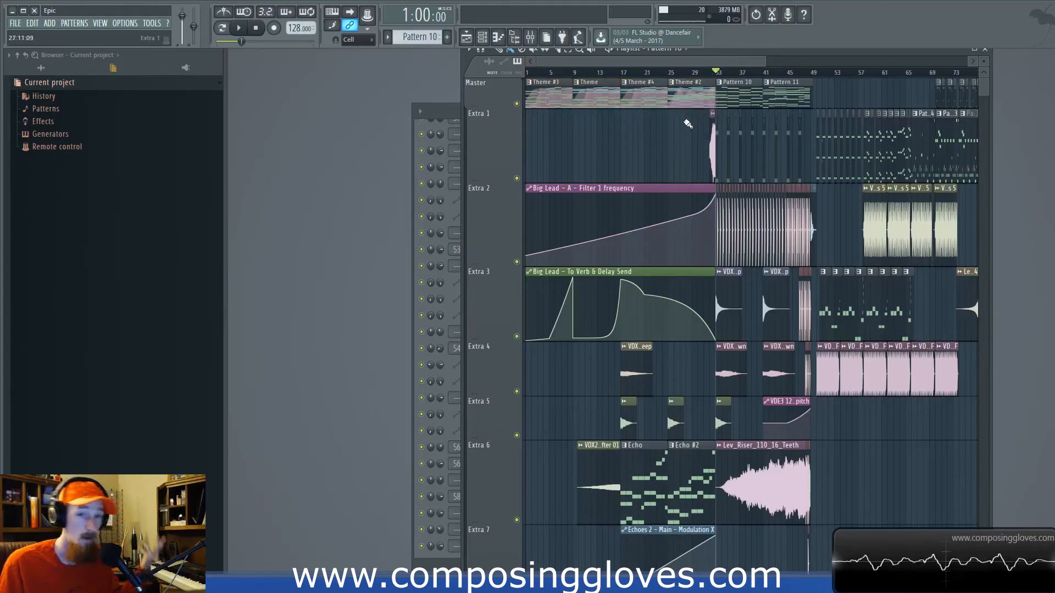
pyautogui.moveTo(702, 107); pyautogui.dragTo(536, 88)
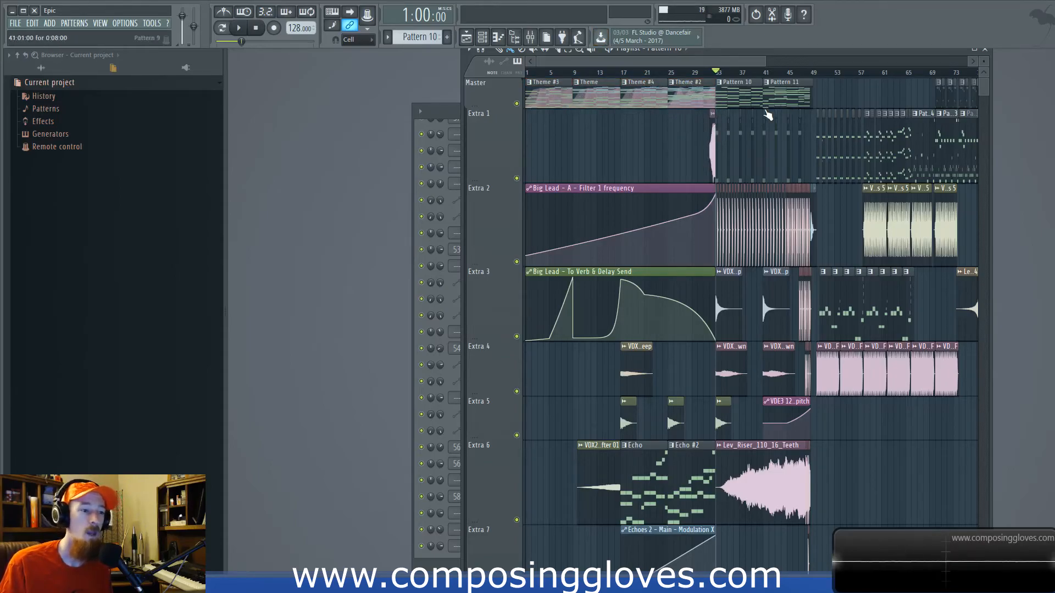
# Examine the build-up beneath Pattern 10 and Pattern 11, including the repeated snare hits on the Extra 2 track.
pyautogui.scroll(3, 754, 146)
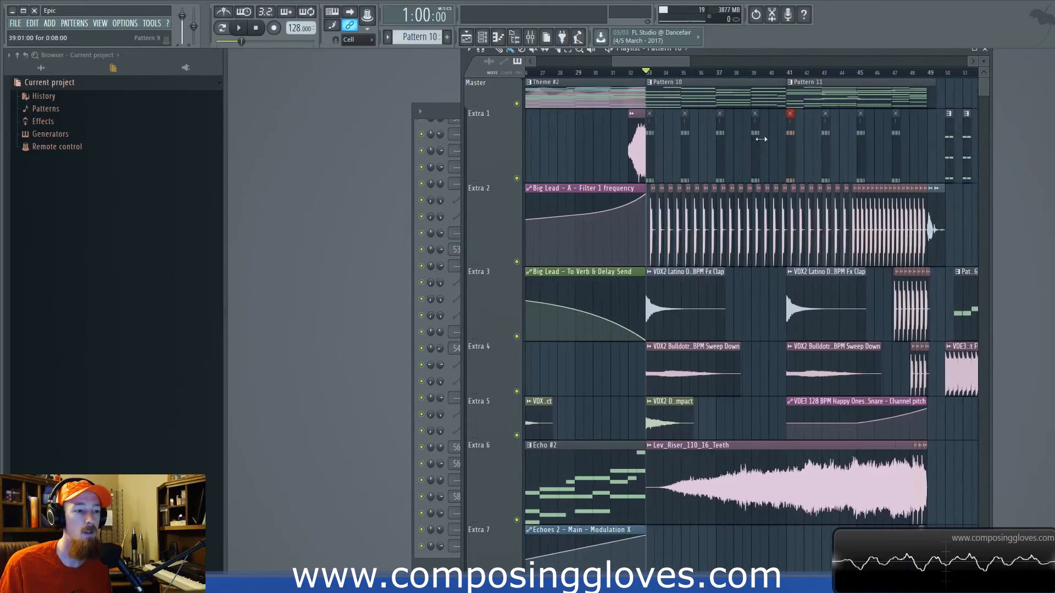
pyautogui.scroll(3, 744, 119)
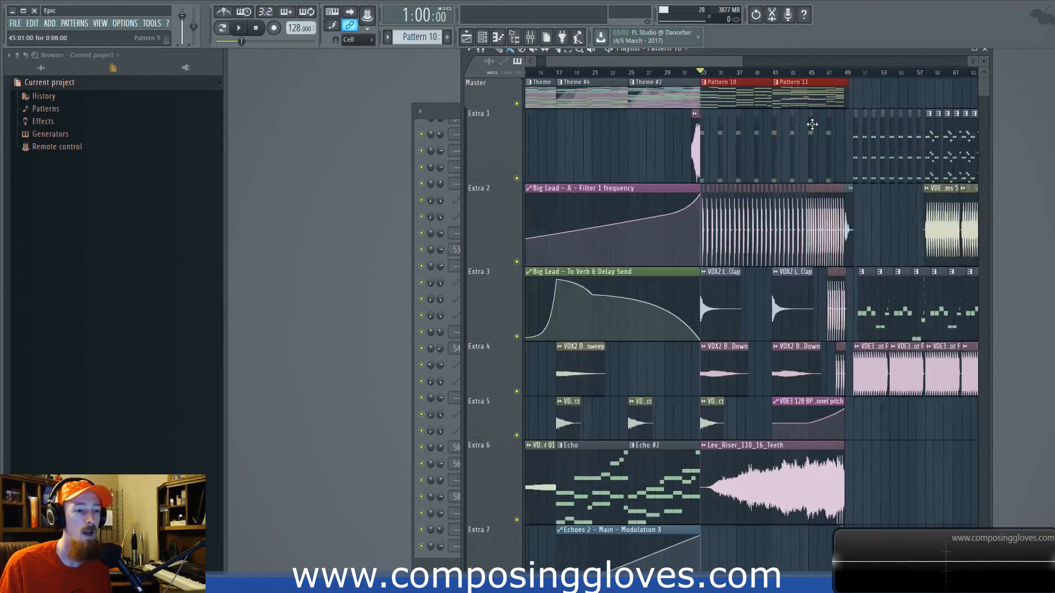
pyautogui.scroll(-3, 767, 110)
pyautogui.moveTo(761, 107); pyautogui.dragTo(812, 117)
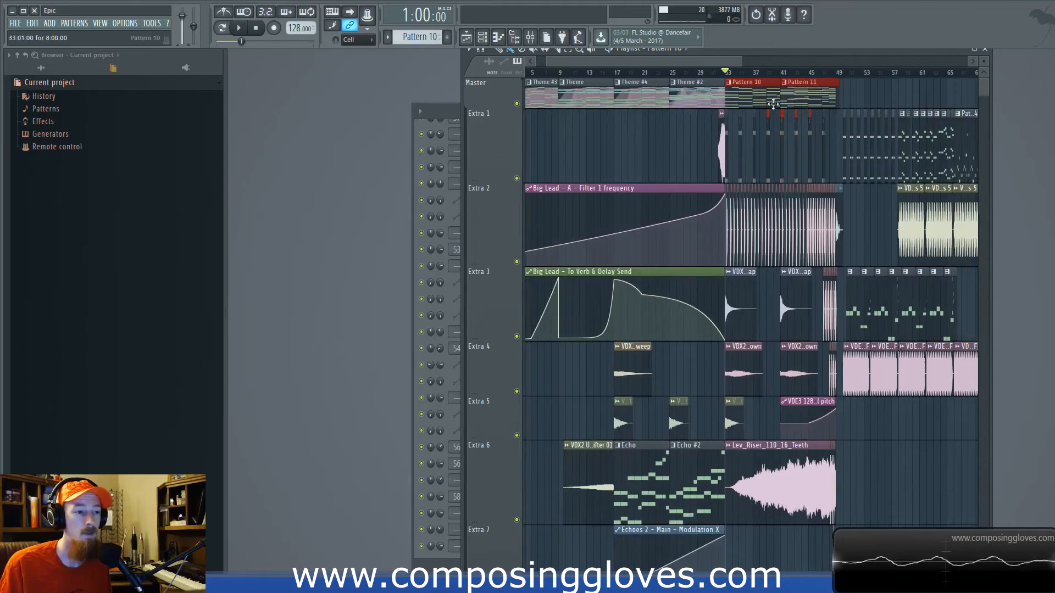
pyautogui.scroll(2, 818, 105)
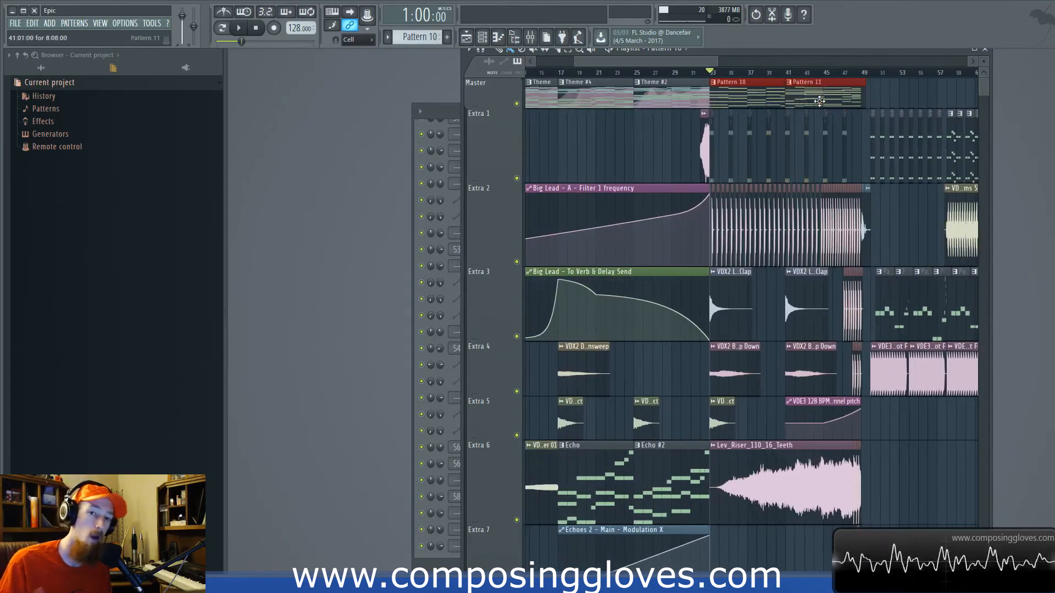
pyautogui.scroll(-3, 797, 166)
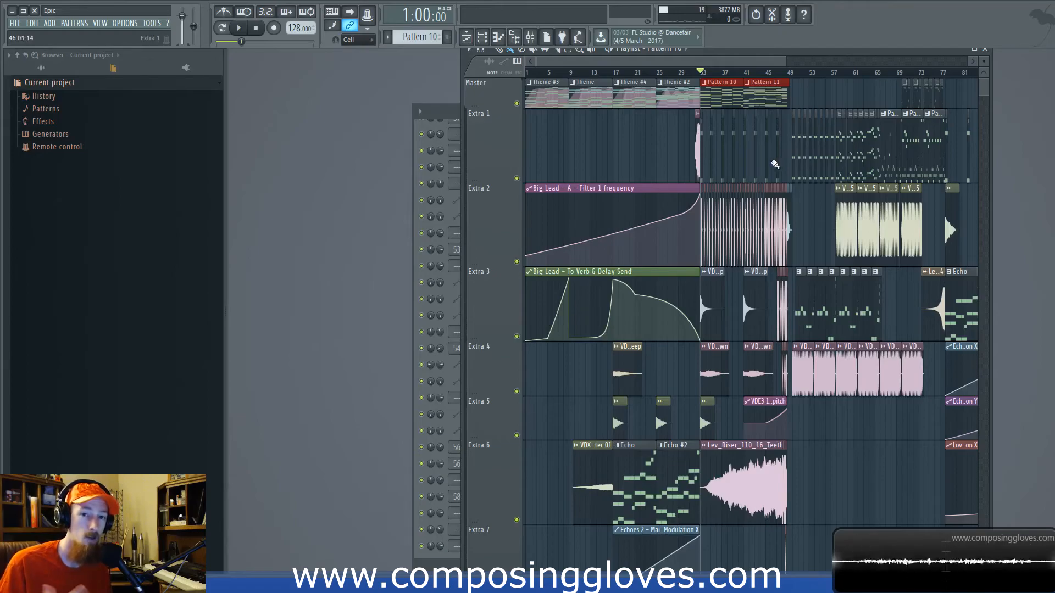
pyautogui.scroll(3, 756, 121)
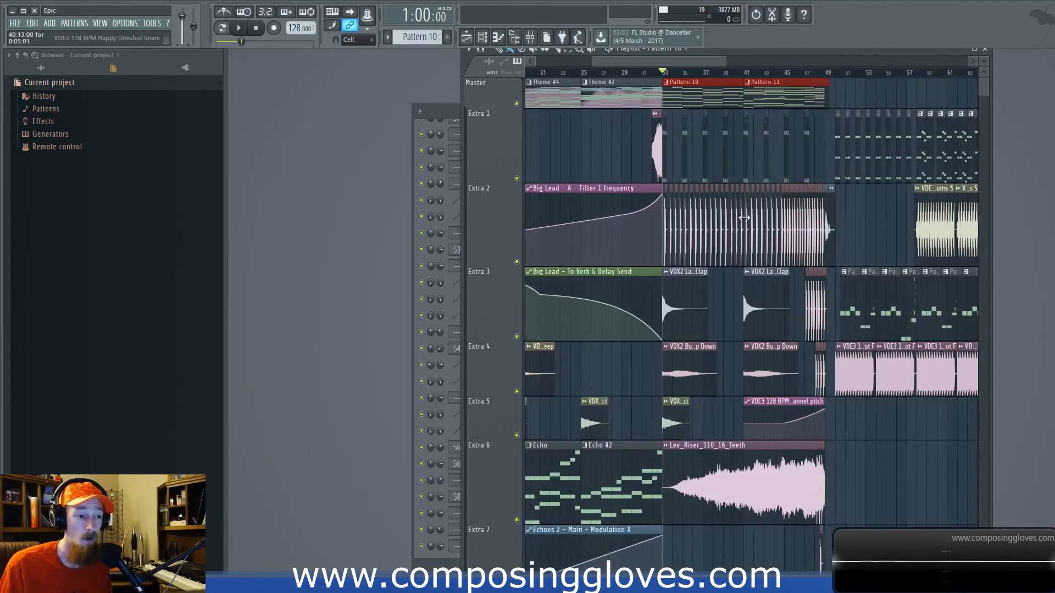
pyautogui.click(780, 246)
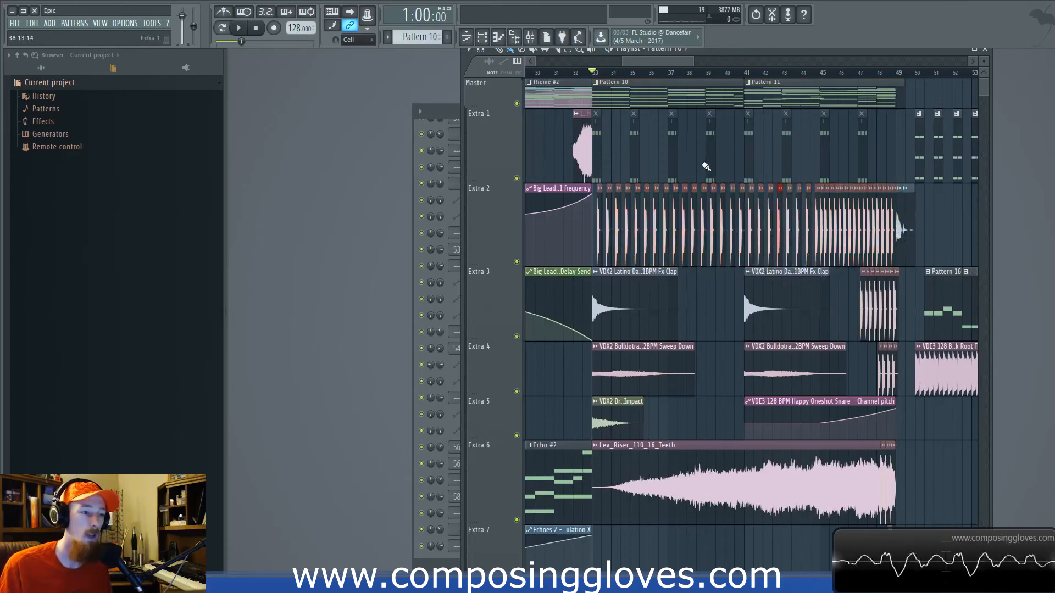
# Select the Pattern 10 and Pattern 11 clips together on the Master track.
pyautogui.scroll(-3, 707, 173)
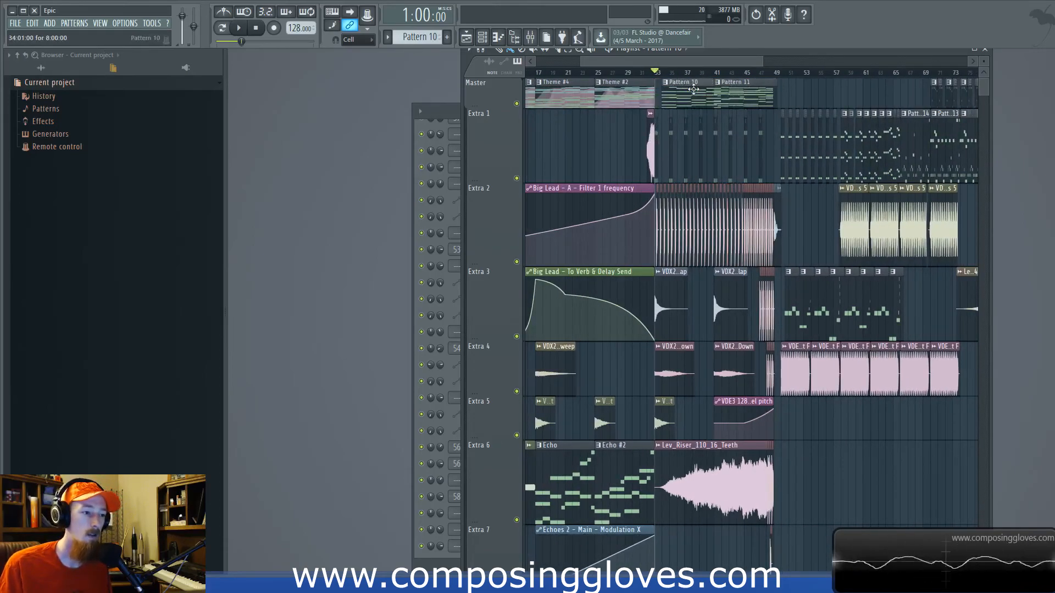
pyautogui.scroll(3, 683, 91)
pyautogui.moveTo(679, 106); pyautogui.dragTo(821, 84)
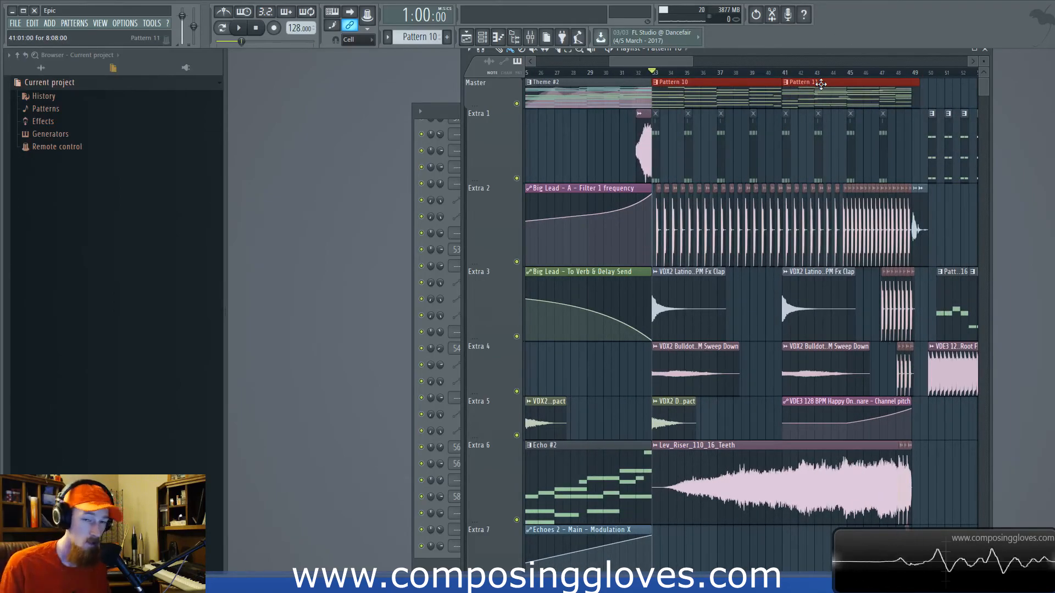